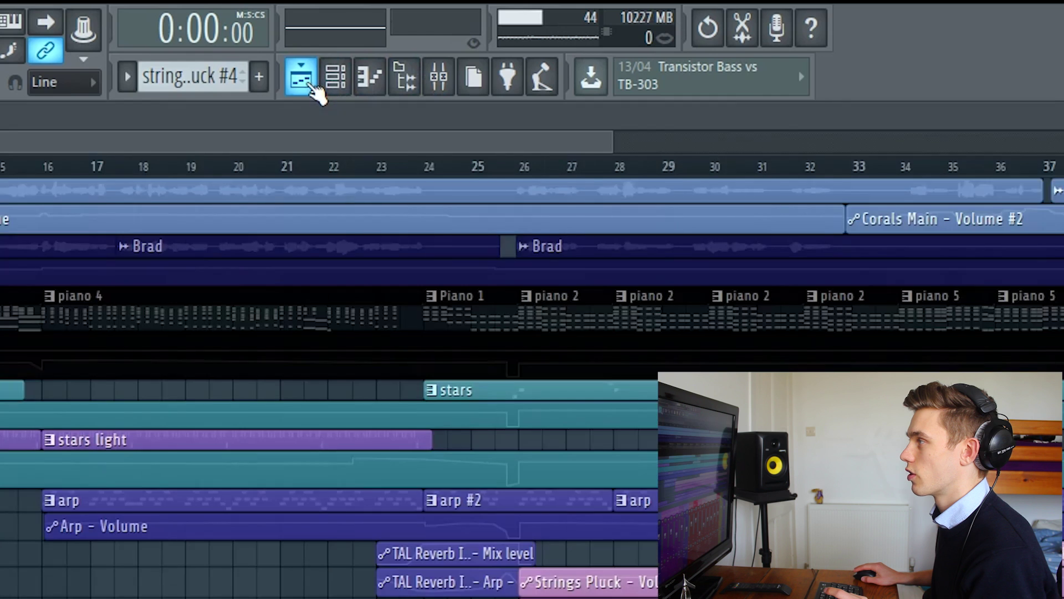
- Toggle the channel rack, piano roll, browser and mixer panels on and off
{"action": "left_click", "coordinate": [335, 82]}
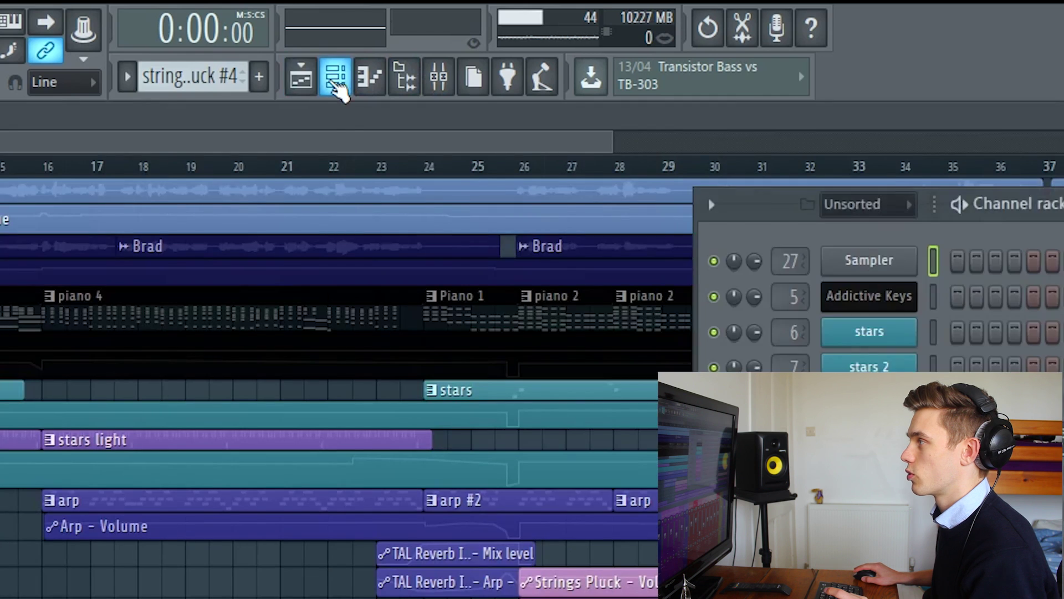
{"action": "left_click", "coordinate": [498, 39]}
{"action": "left_click", "coordinate": [497, 39]}
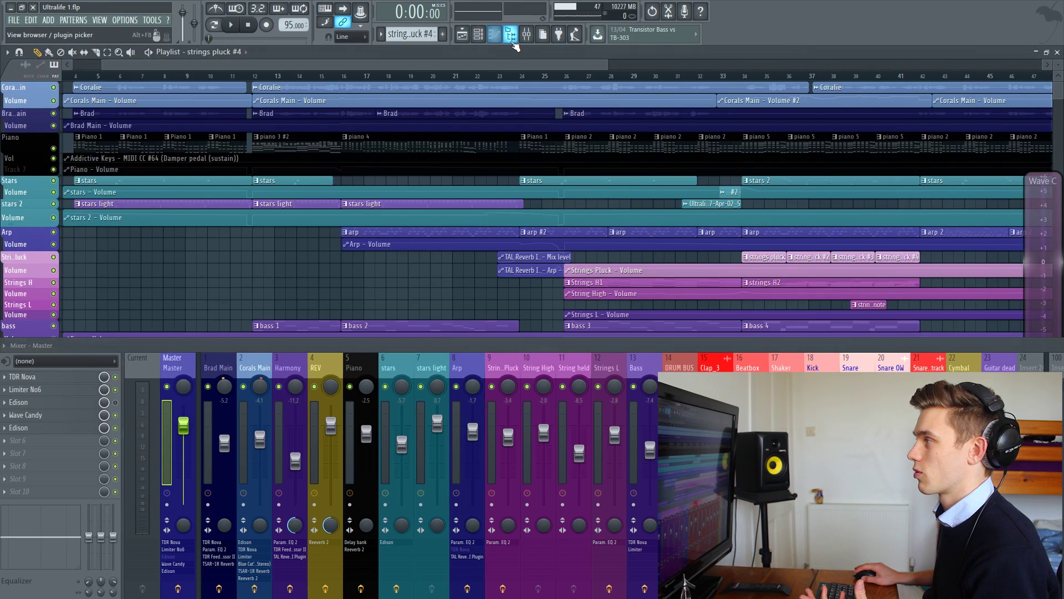
{"action": "left_click", "coordinate": [513, 41]}
{"action": "left_click", "coordinate": [514, 43]}
{"action": "left_click", "coordinate": [526, 38]}
{"action": "left_click", "coordinate": [527, 39]}
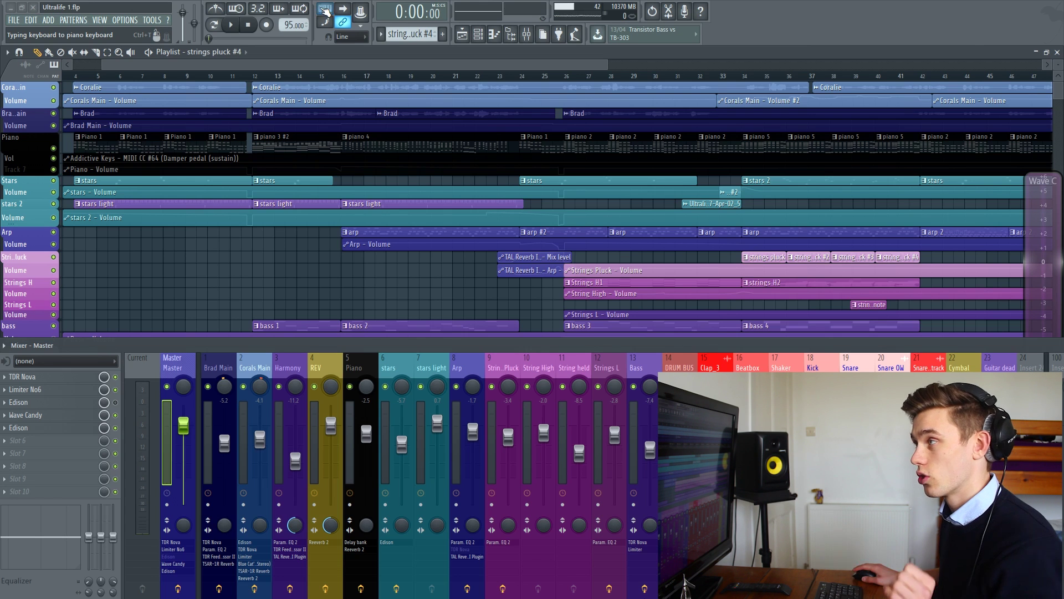
- Toggle the playlist and channel rack views with F5 and F6
{"action": "key", "text": "F5"}
{"action": "key", "text": "F5"}
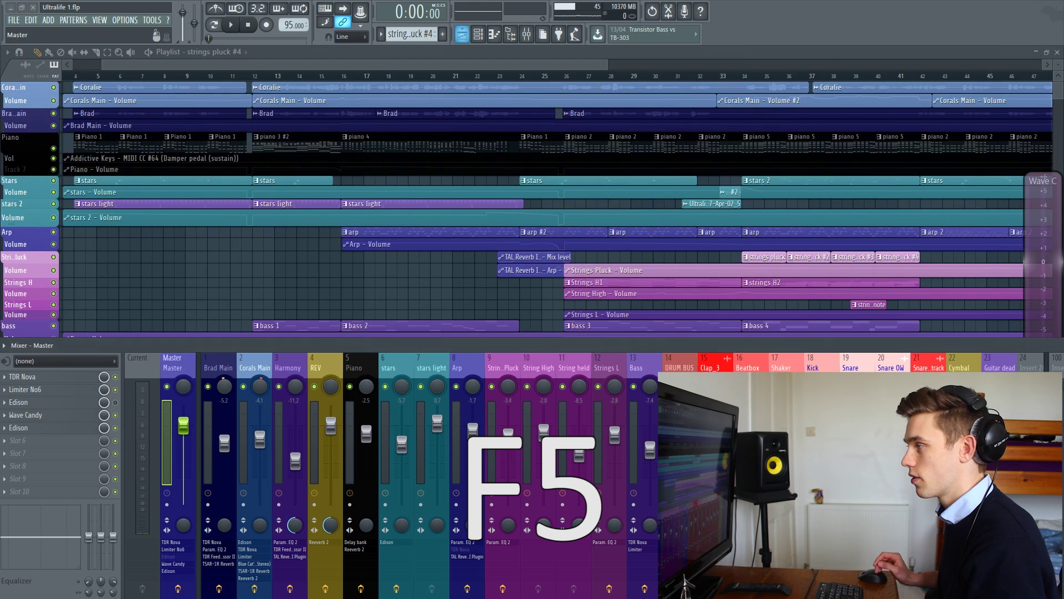
{"action": "key", "text": "F5"}
{"action": "key", "text": "F5"}
{"action": "key", "text": "F5"}
{"action": "key", "text": "F5"}
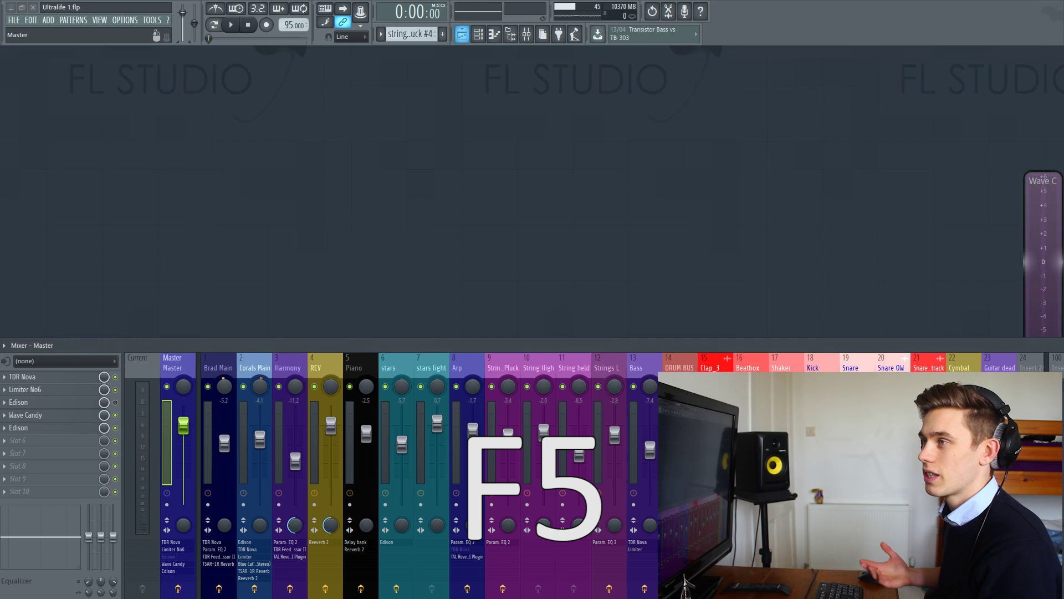
{"action": "key", "text": "F5"}
{"action": "key", "text": "F5"}
{"action": "key", "text": "F6"}
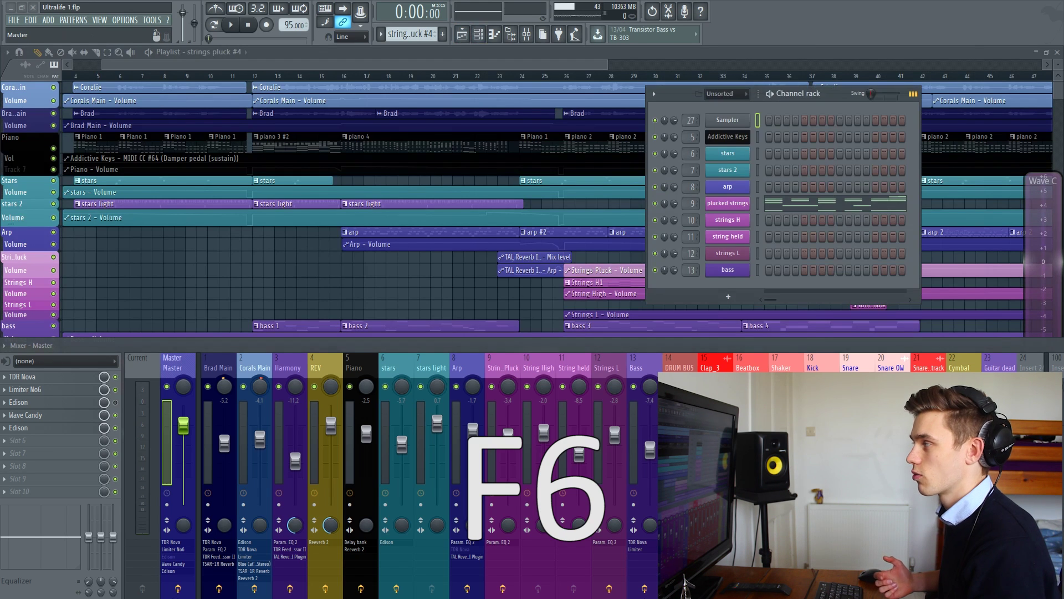
{"action": "key", "text": "F6"}
{"action": "key", "text": "F6"}
{"action": "key", "text": "F6"}
{"action": "key", "text": "F6"}
{"action": "key", "text": "F6"}
- Toggle the piano roll with F7, then reopen the channel rack and the full-screen plugin picker
{"action": "key", "text": "F7"}
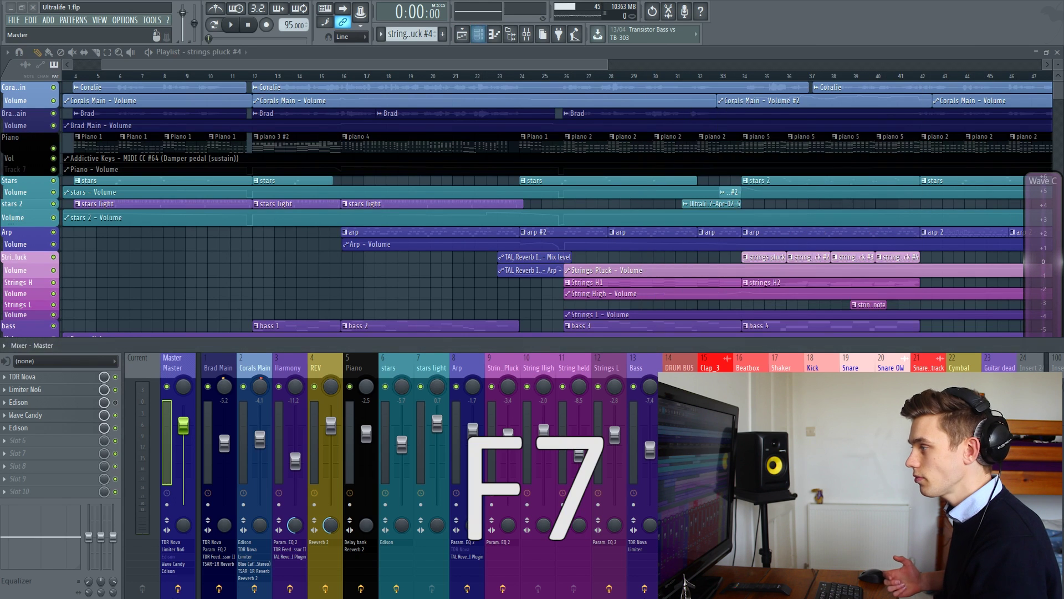
{"action": "key", "text": "F7"}
{"action": "key", "text": "F7"}
{"action": "key", "text": "F7"}
{"action": "key", "text": "F7"}
{"action": "key", "text": "F7"}
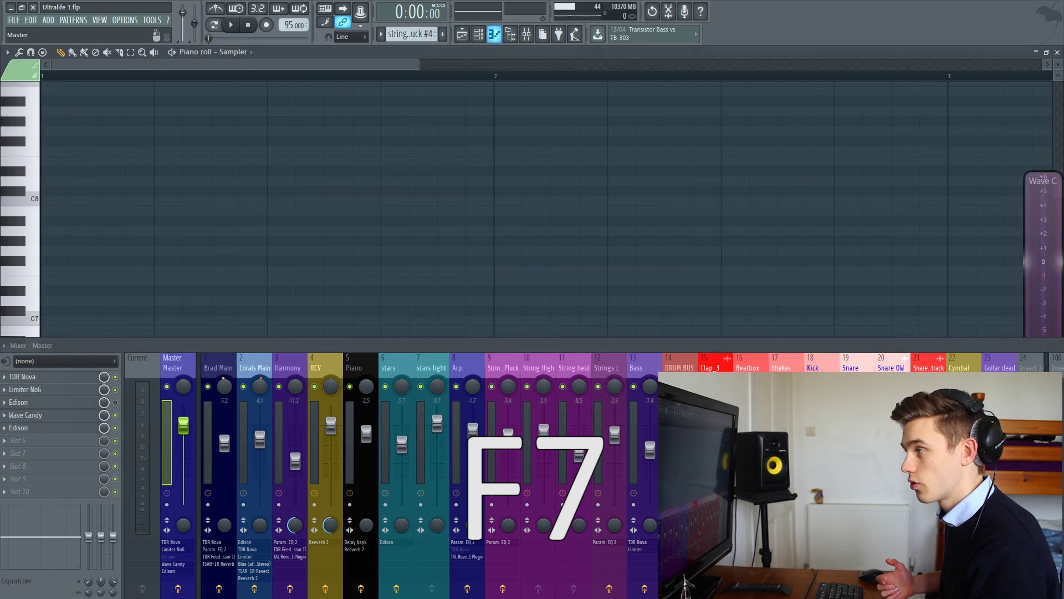
{"action": "key", "text": "F7"}
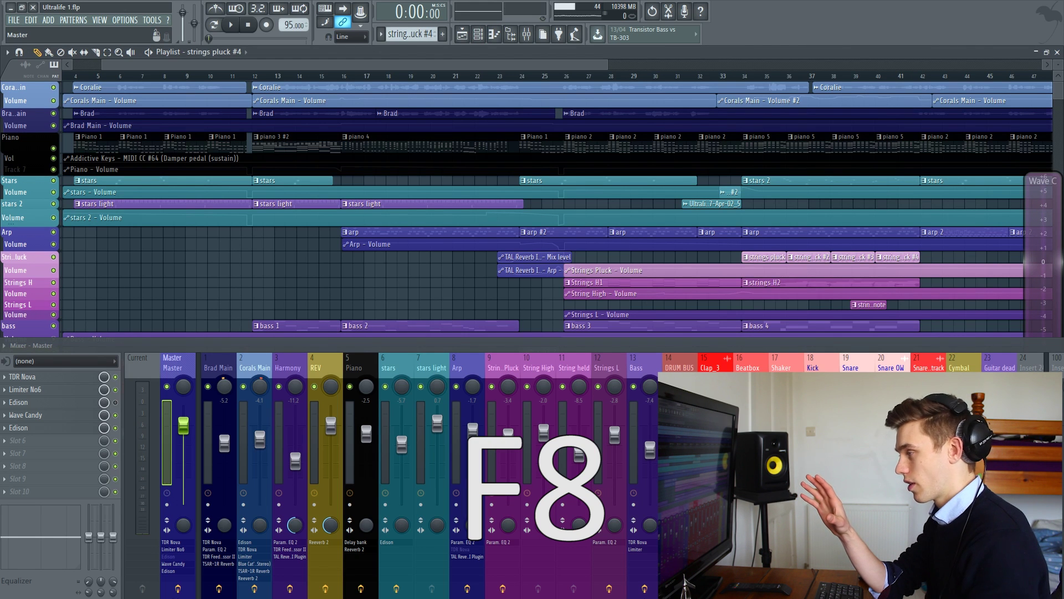
{"action": "key", "text": "F6"}
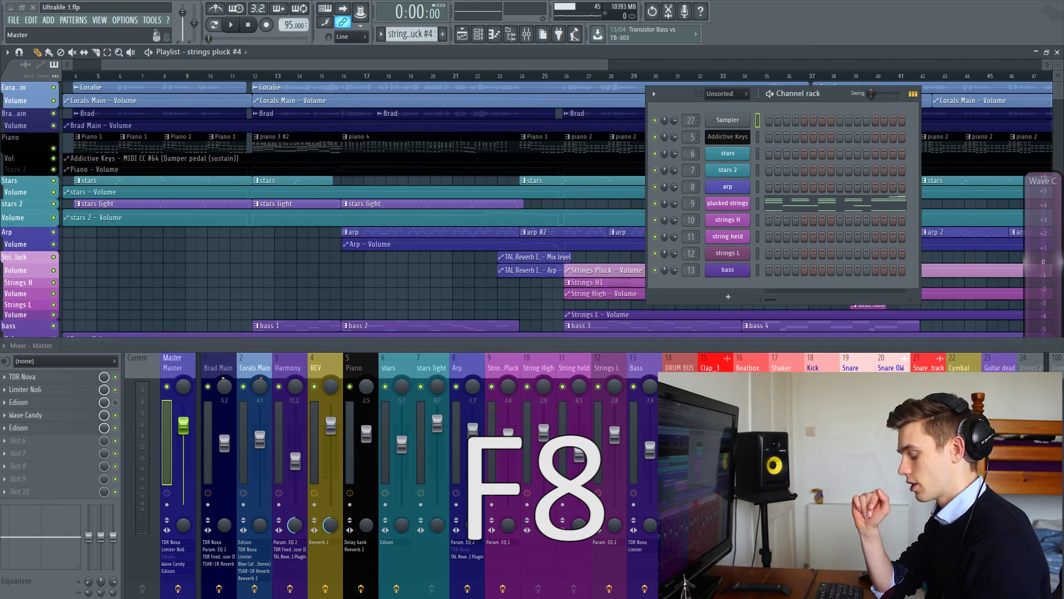
{"action": "key", "text": "F8"}
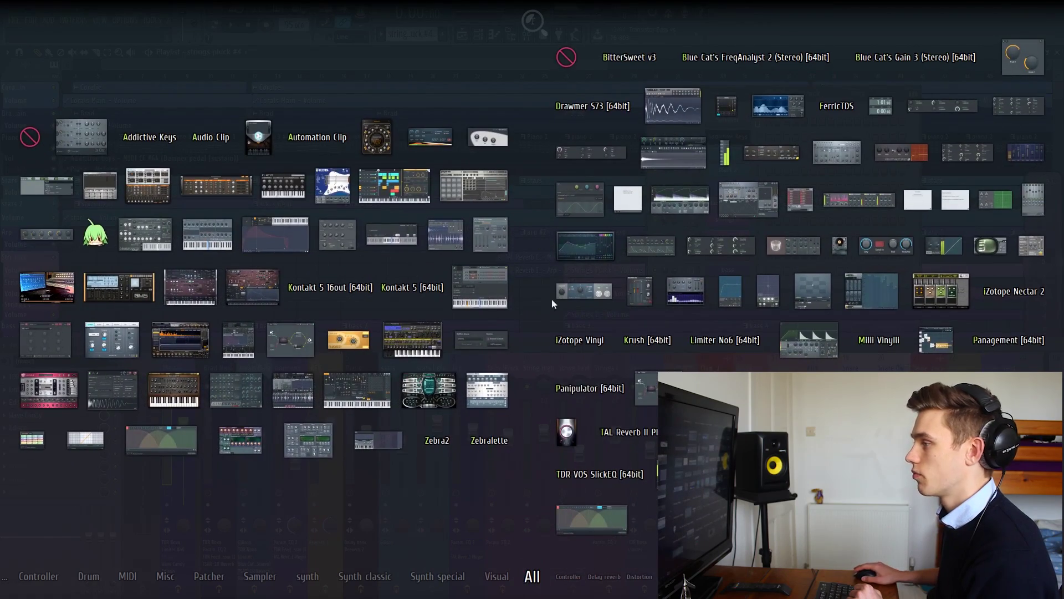
- Drag FL Keys into the channel rack as a new channel, then dismiss its menu and plugin window
{"action": "left_click_drag", "start_coordinate": [284, 189], "coordinate": [724, 286]}
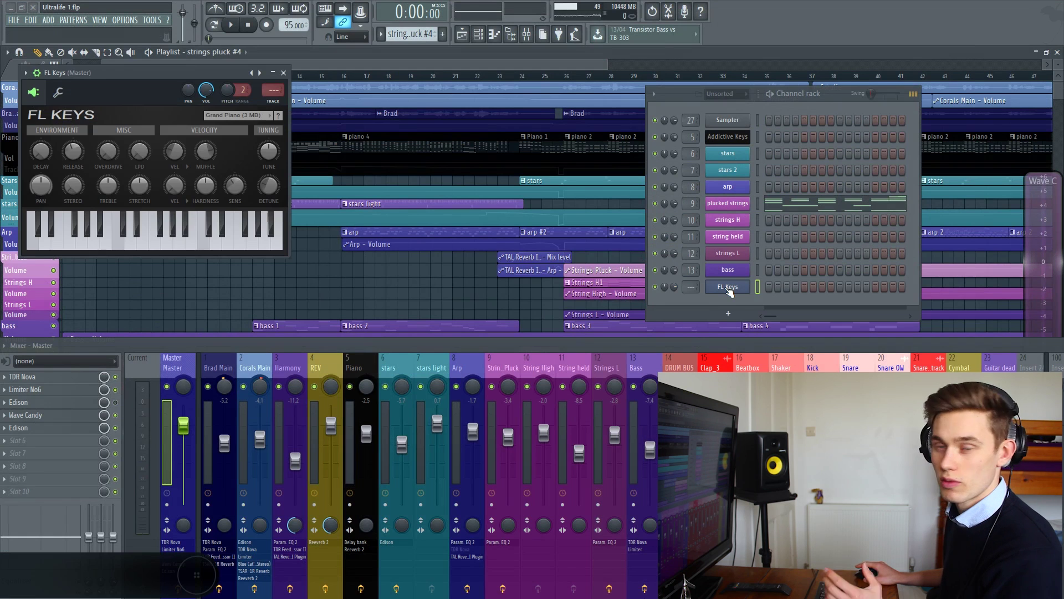
{"action": "right_click", "coordinate": [728, 288]}
{"action": "mouse_move", "coordinate": [796, 354]}
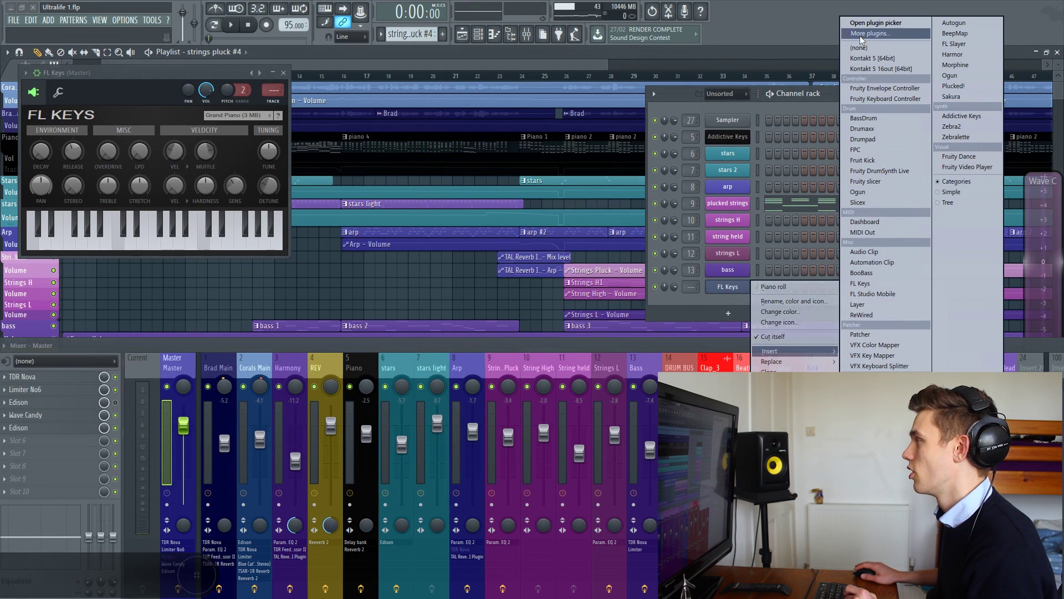
{"action": "left_click", "coordinate": [683, 111]}
{"action": "key", "text": "Escape"}
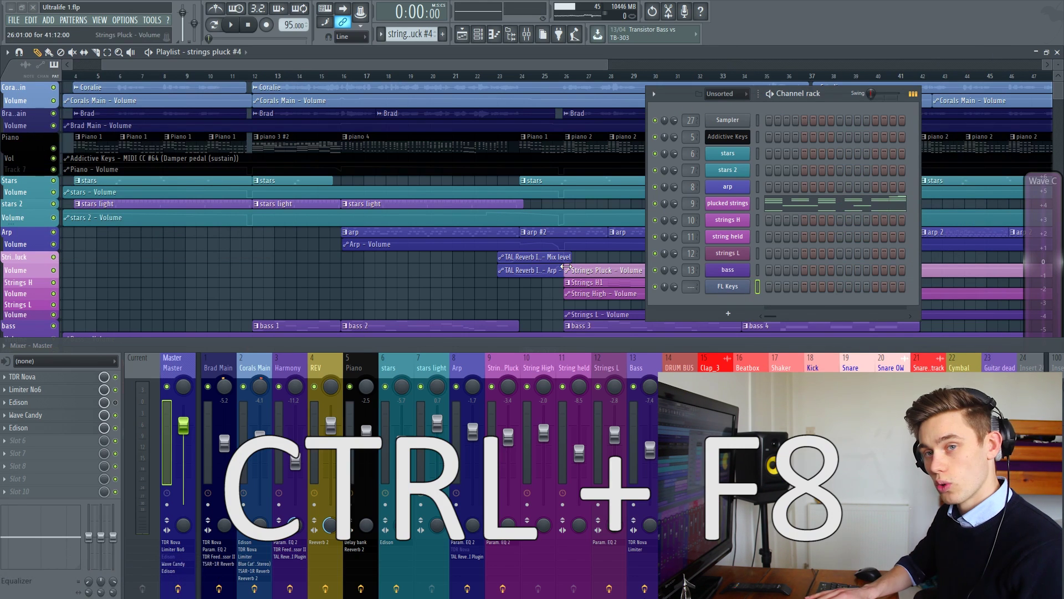
{"action": "key", "text": "ctrl+F8"}
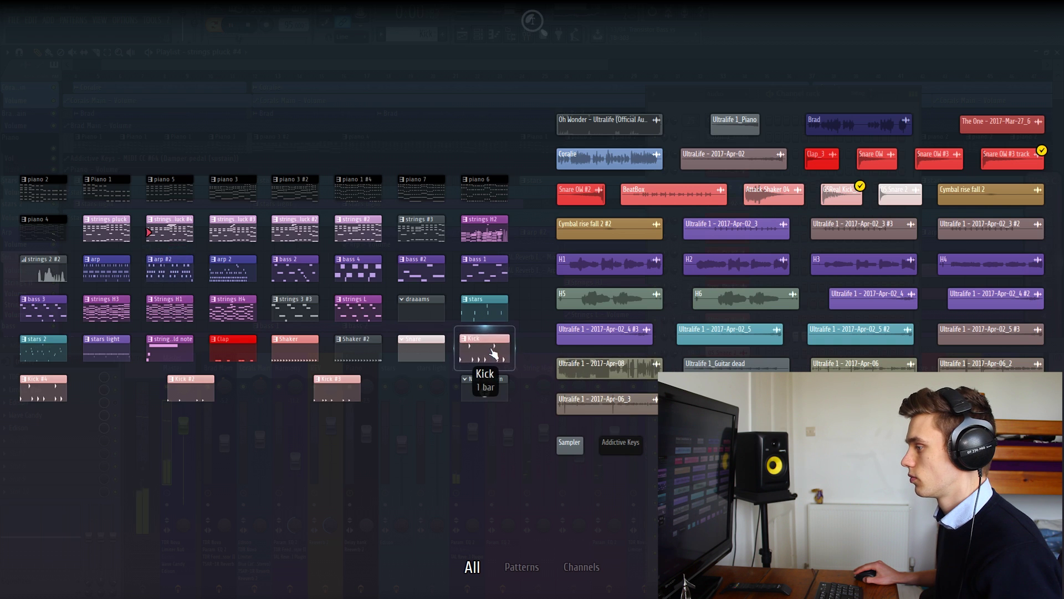
{"action": "left_click", "coordinate": [414, 508]}
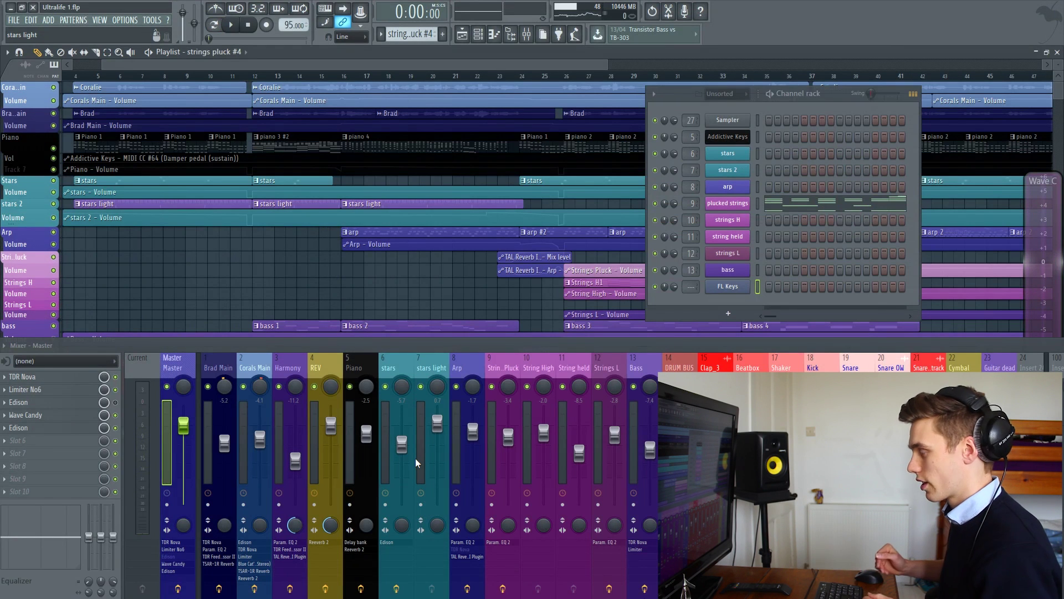
- Cycle the mixer, playlist, channel rack and piano roll, ending on the FL Keys piano roll with the mixer shown
{"action": "key", "text": "F9"}
{"action": "key", "text": "F9"}
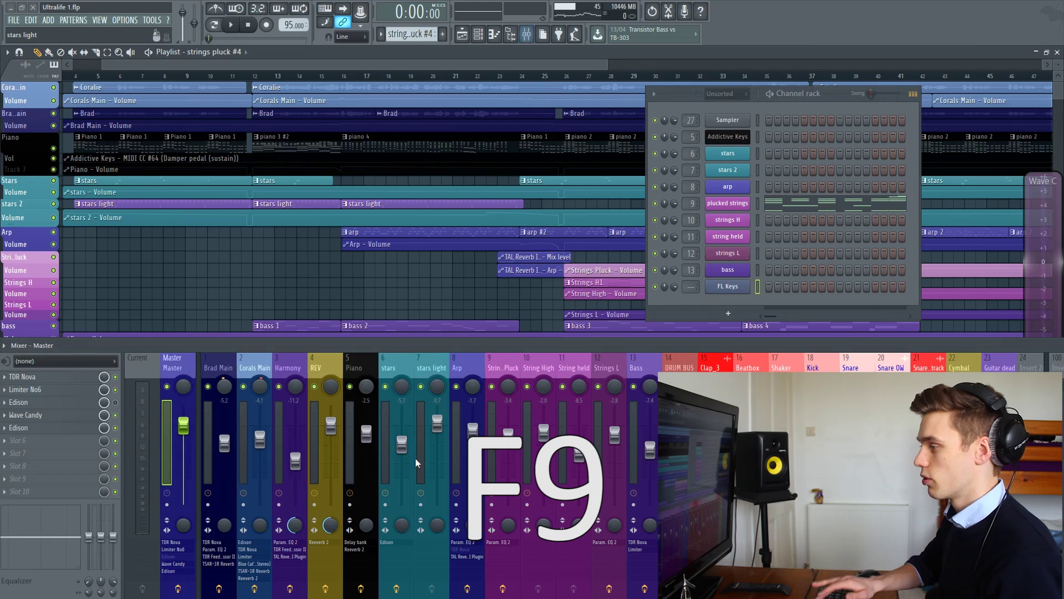
{"action": "key", "text": "F9"}
{"action": "key", "text": "F9"}
{"action": "key", "text": "F9"}
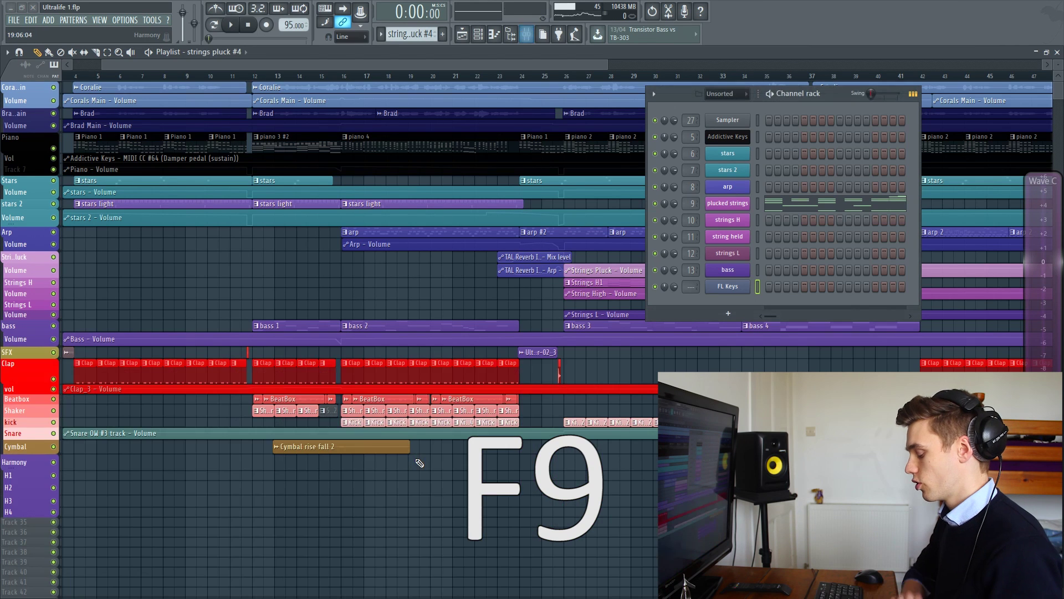
{"action": "key", "text": "F5"}
{"action": "key", "text": "F5"}
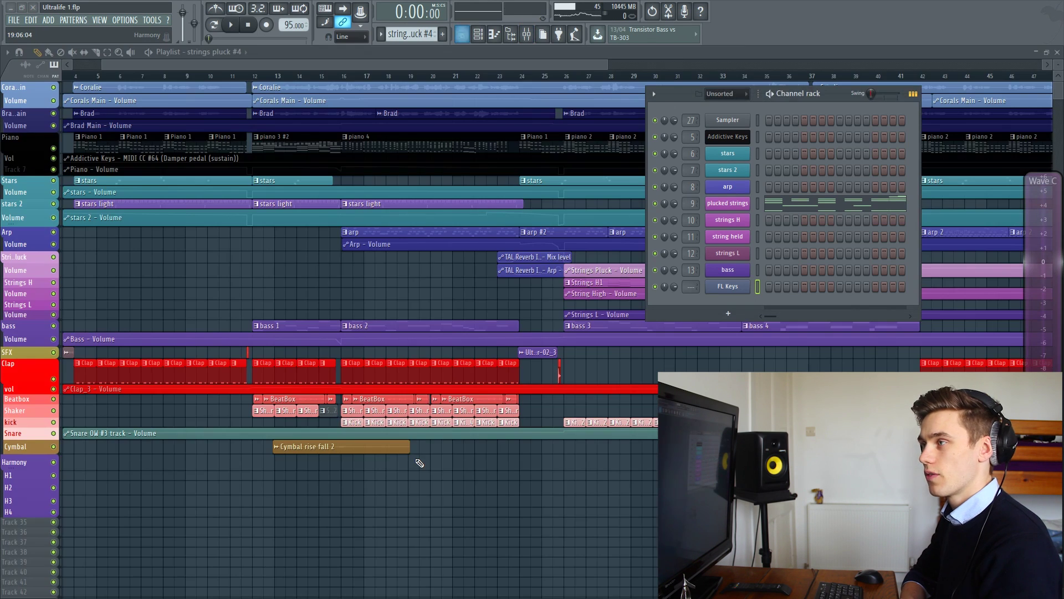
{"action": "key", "text": "F6"}
{"action": "key", "text": "F6"}
{"action": "key", "text": "F6"}
{"action": "key", "text": "F6"}
{"action": "key", "text": "F6"}
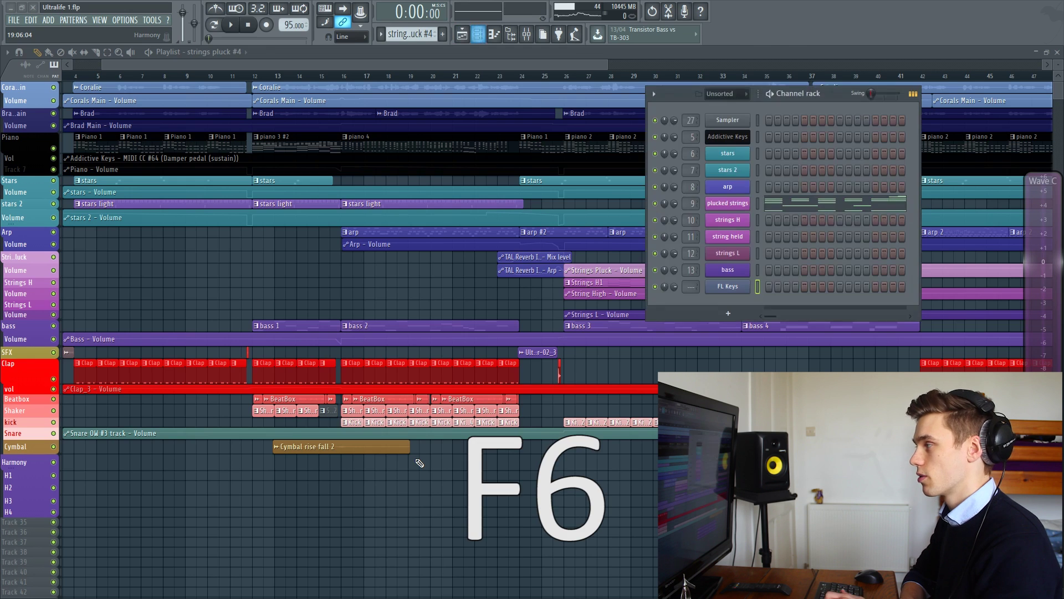
{"action": "key", "text": "F7"}
{"action": "key", "text": "F7"}
{"action": "key", "text": "F7"}
{"action": "key", "text": "F7"}
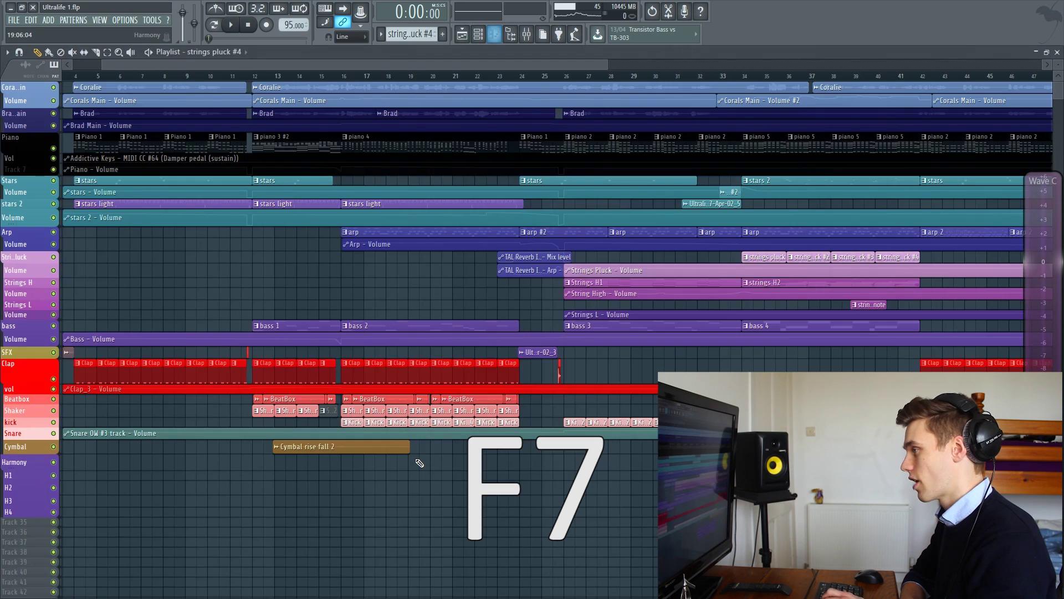
{"action": "key", "text": "F7"}
{"action": "key", "text": "F7"}
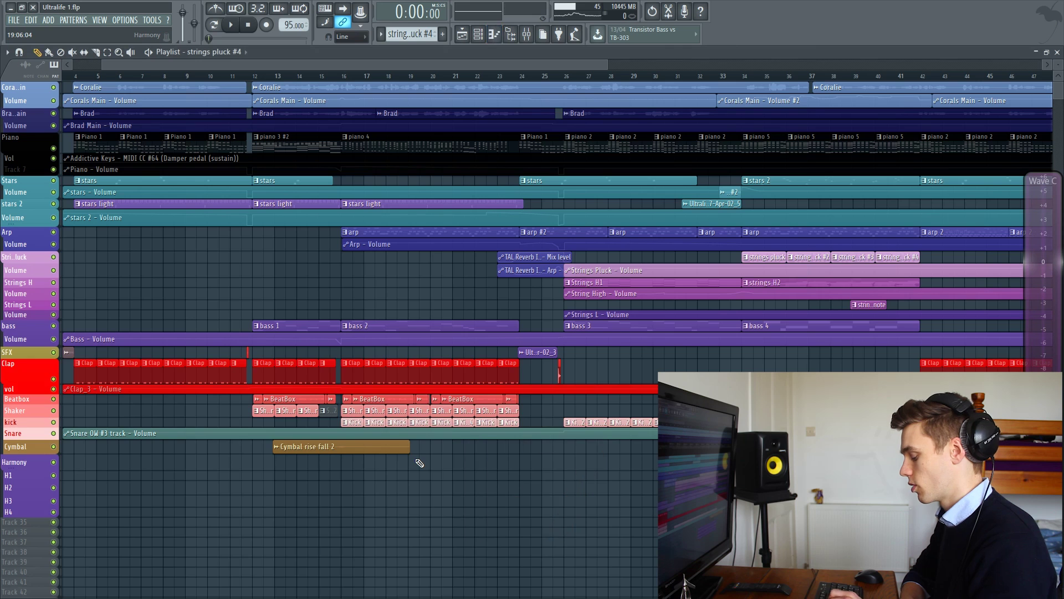
{"action": "key", "text": "F9"}
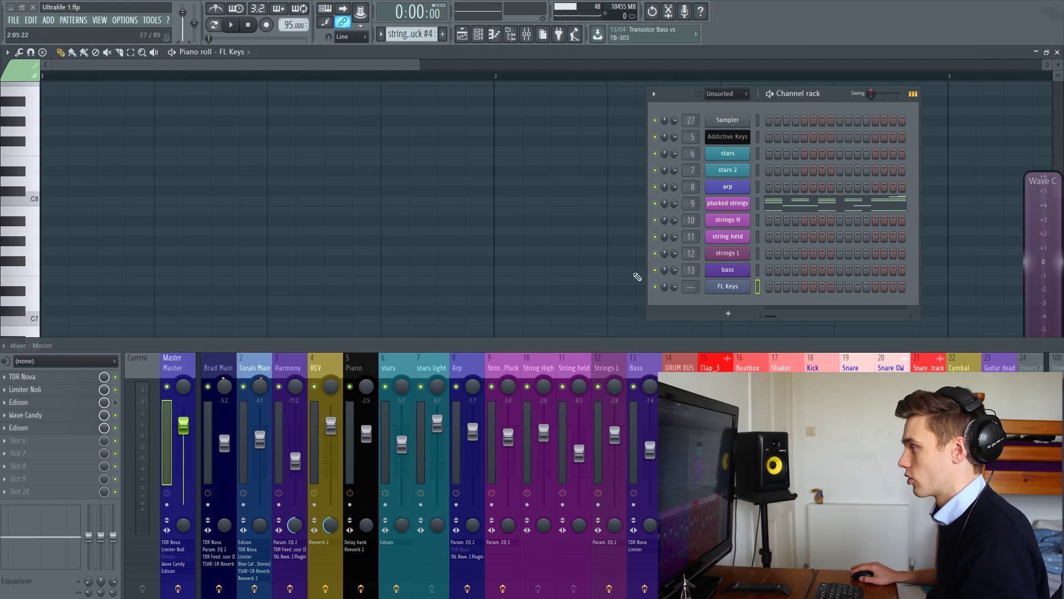
- Return to the playlist, move the channel rack to the top right and lower the mixer divider
{"action": "key", "text": "F5"}
{"action": "left_click_drag", "start_coordinate": [826, 92], "coordinate": [974, 68]}
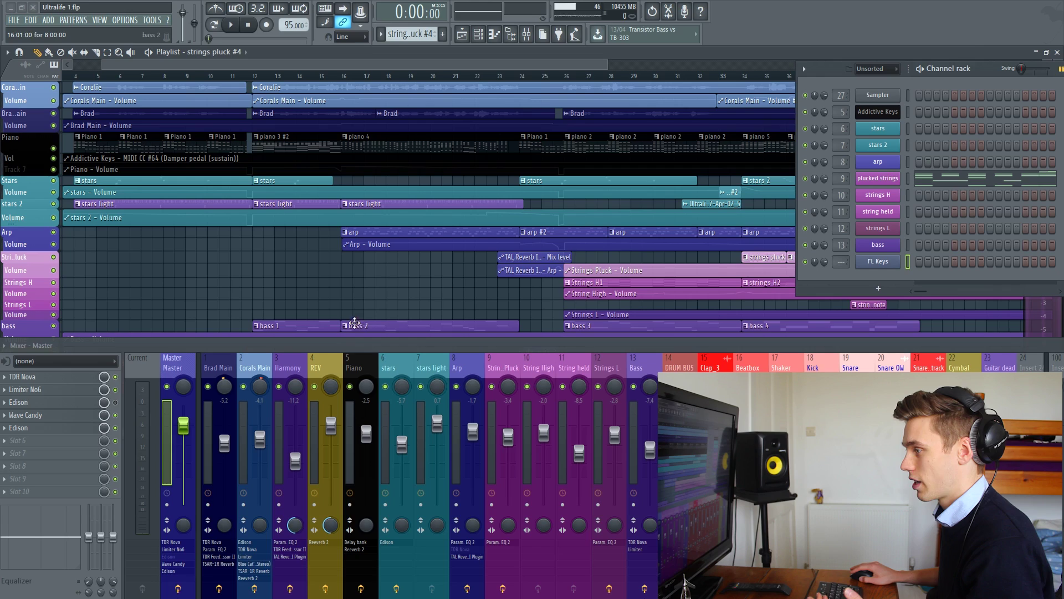
{"action": "left_click_drag", "start_coordinate": [419, 339], "coordinate": [423, 361]}
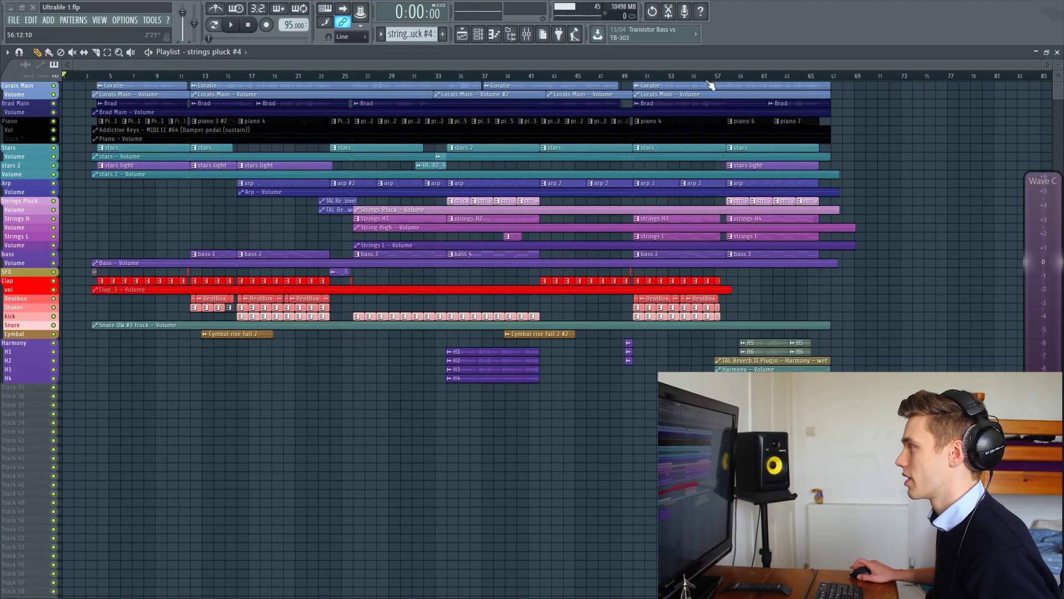
- Copy the strings pluck #4 clip and paste a copy shifted about one beat later
{"action": "scroll", "coordinate": [554, 80], "scroll_direction": "up", "scroll_amount": 5}
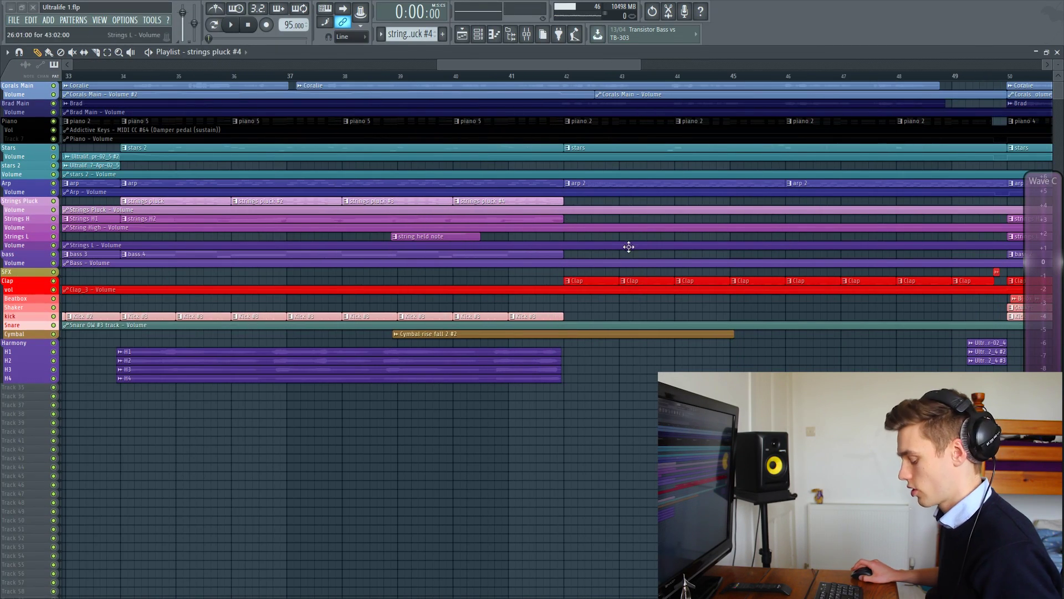
{"action": "scroll", "coordinate": [597, 204], "scroll_direction": "up", "scroll_amount": 5}
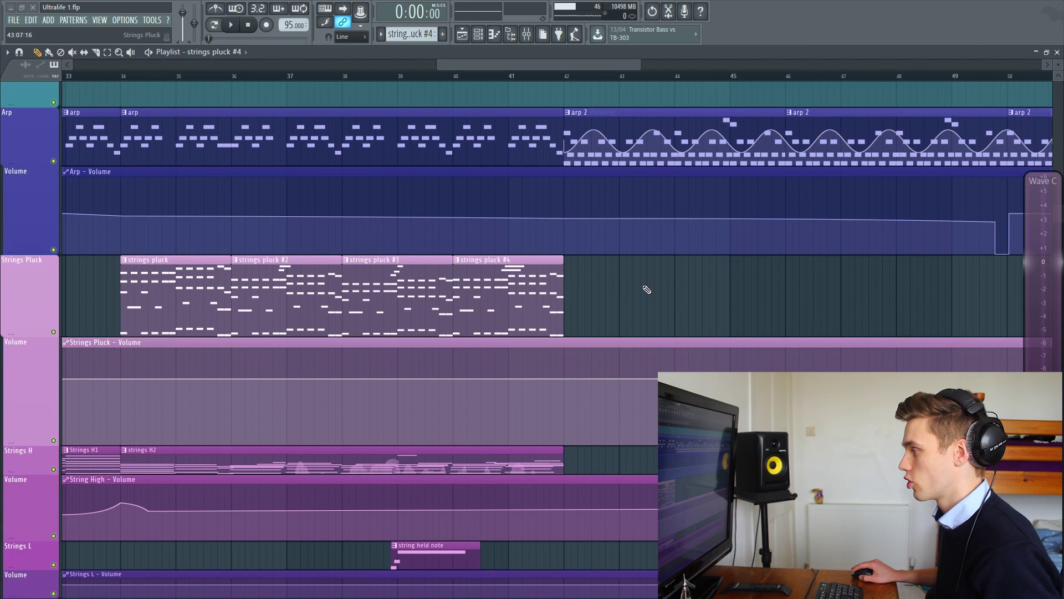
{"action": "left_click_drag", "start_coordinate": [637, 297], "coordinate": [513, 300]}
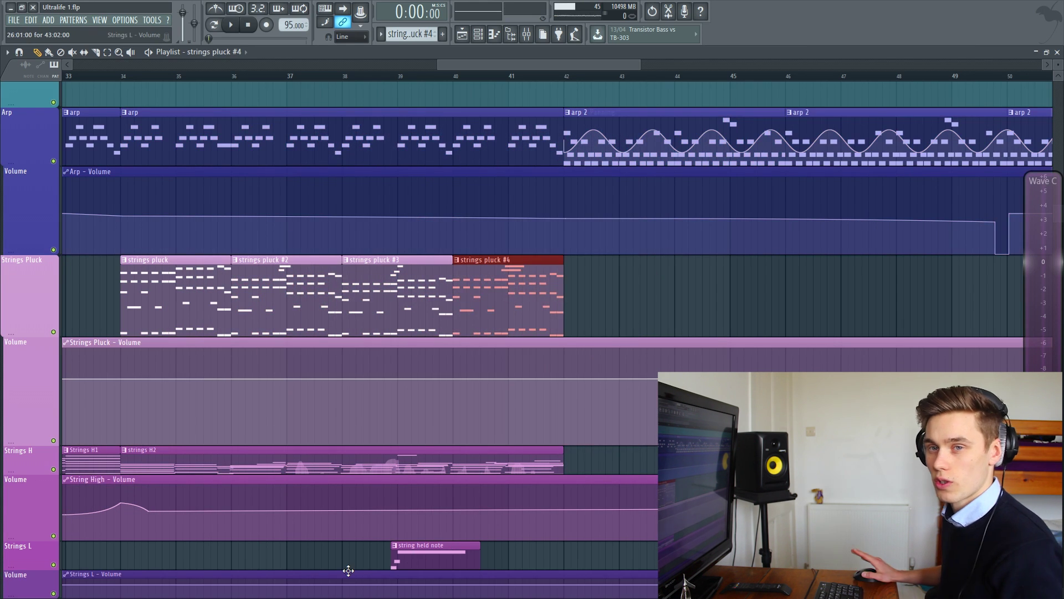
{"action": "key", "text": "ctrl+c"}
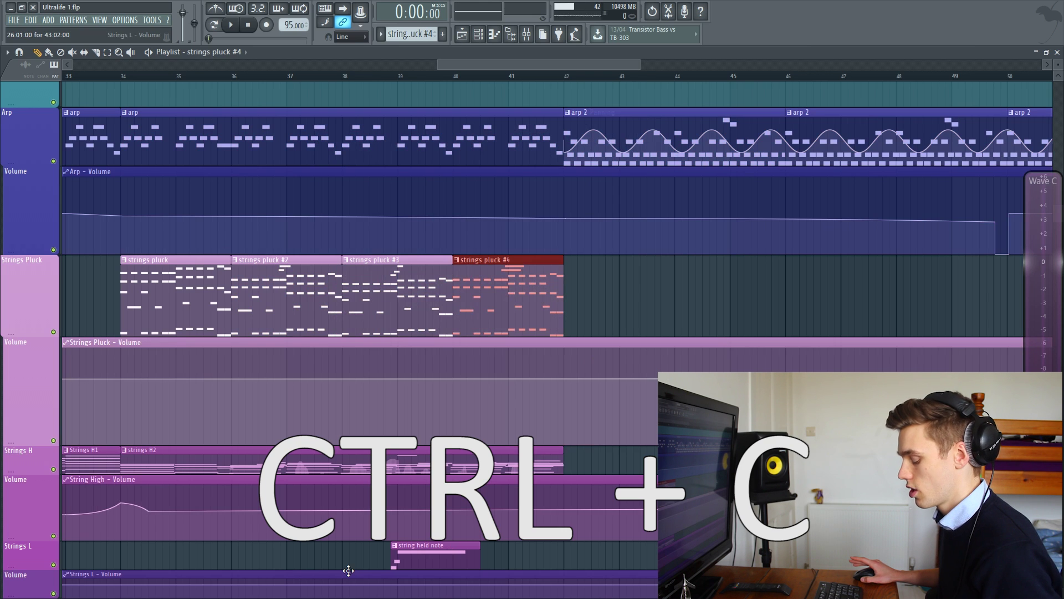
{"action": "key", "text": "ctrl+v"}
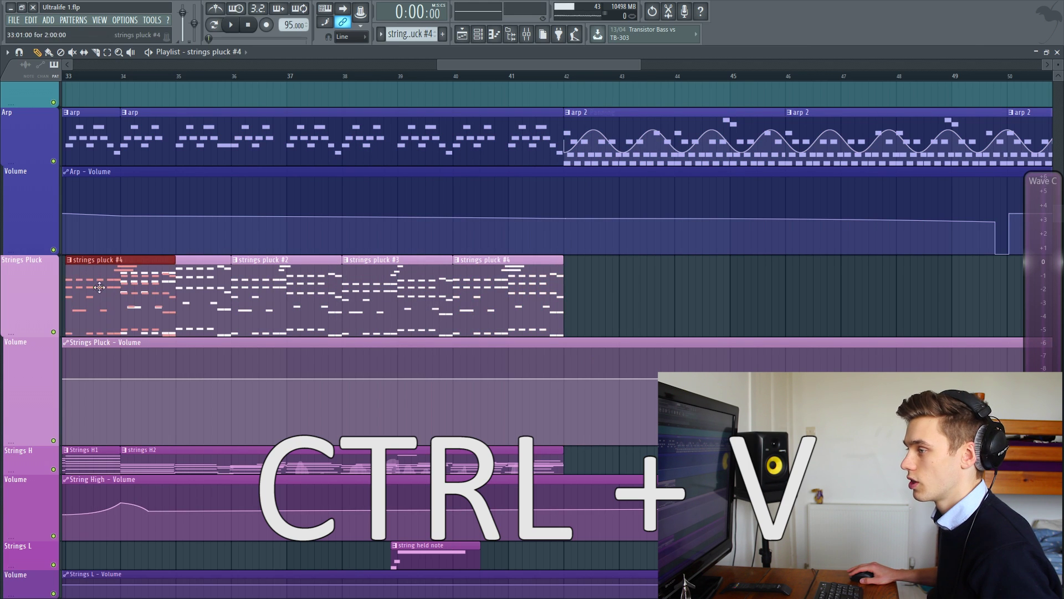
{"action": "left_click_drag", "start_coordinate": [100, 265], "coordinate": [489, 462]}
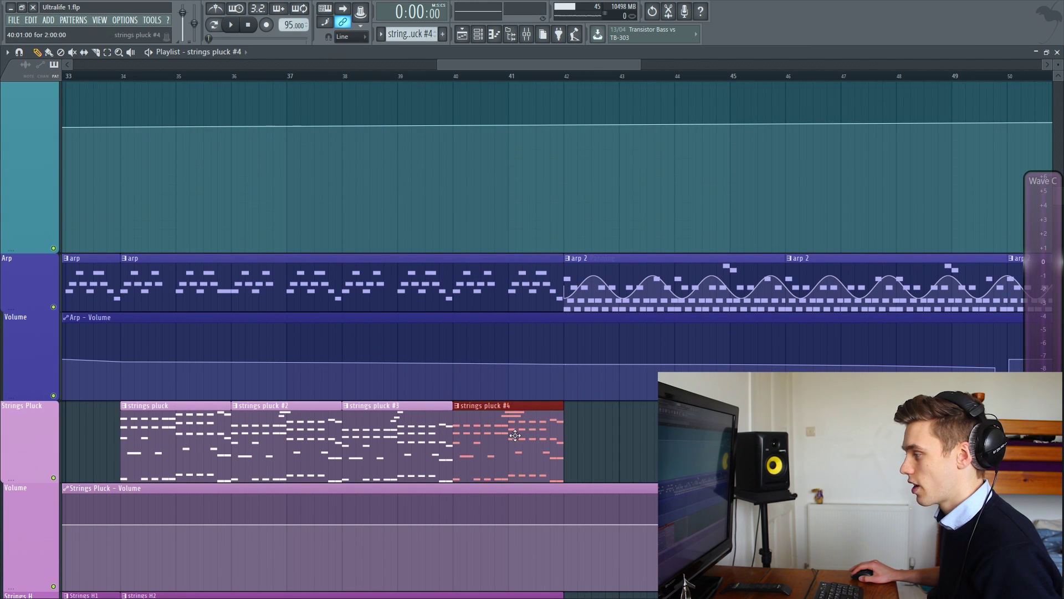
- Duplicate the clip back-to-back with Ctrl+B through bars 42–45
{"action": "key", "text": "ctrl+c"}
{"action": "key", "text": "ctrl+b"}
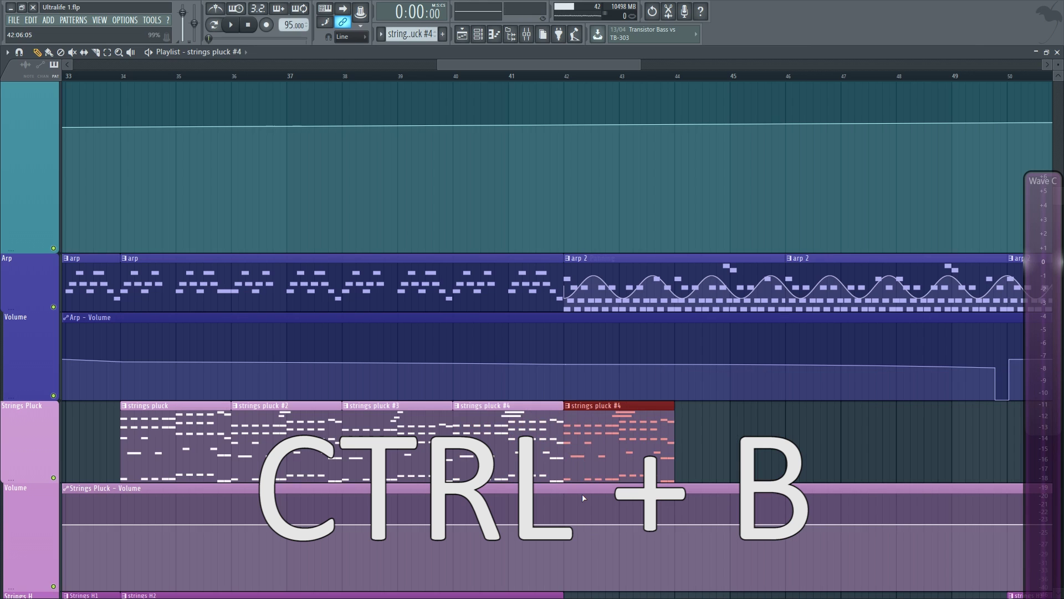
{"action": "key", "text": "ctrl+b"}
{"action": "key", "text": "ctrl+b"}
{"action": "key", "text": "ctrl+b"}
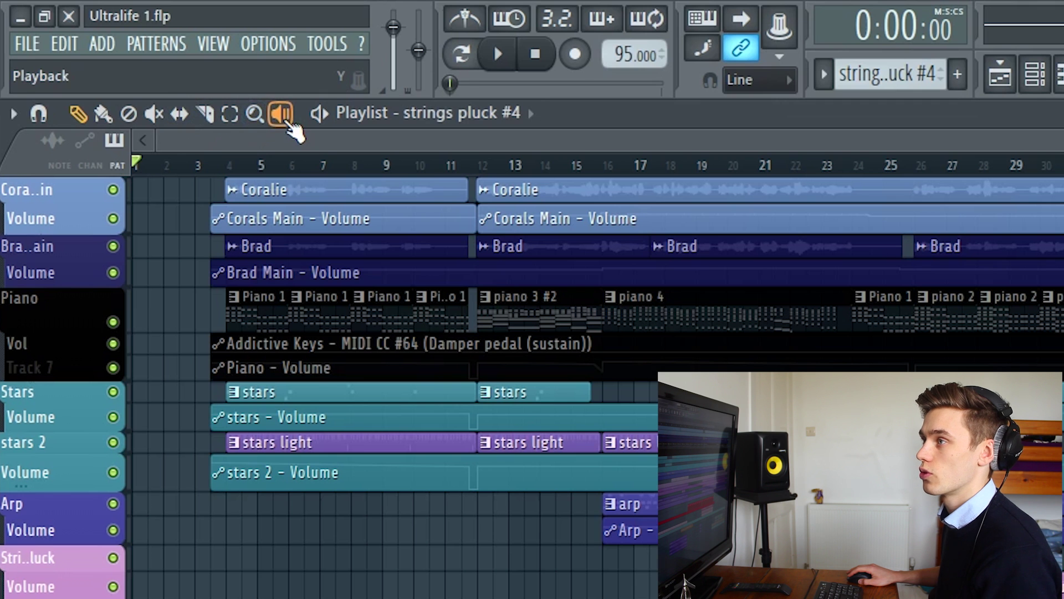
- Switch the playlist from the Draw tool (P) to the Paint brush tool
{"action": "key", "text": "p"}
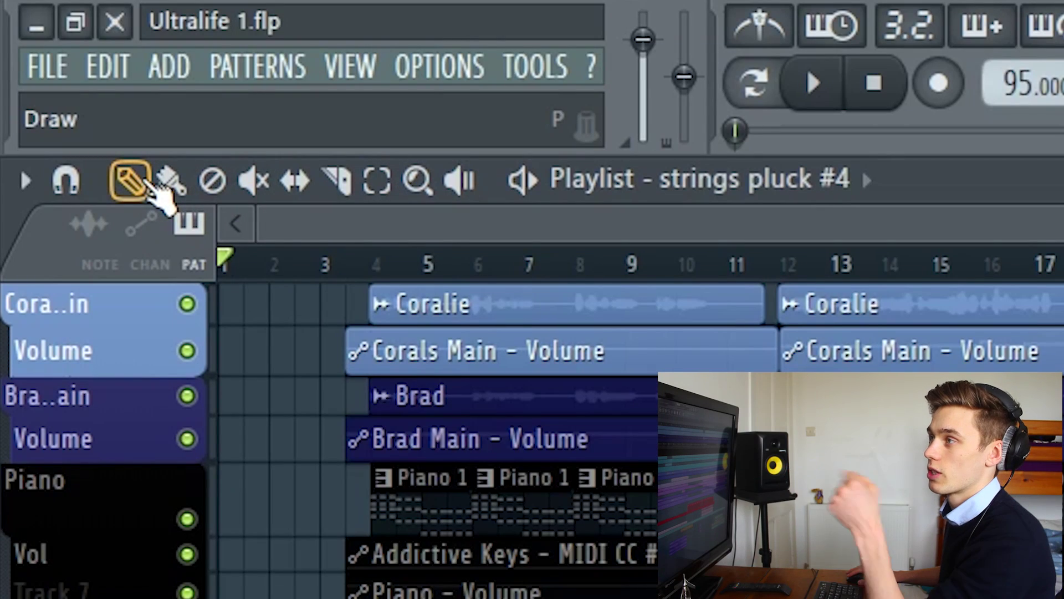
{"action": "left_click", "coordinate": [171, 180]}
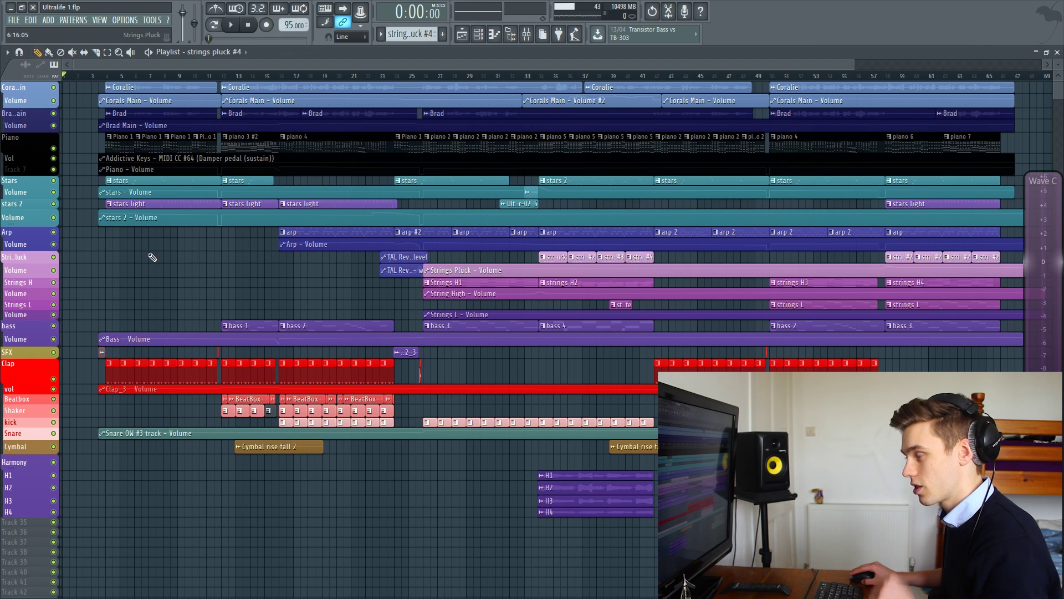
{"action": "left_click", "coordinate": [155, 282]}
{"action": "left_click", "coordinate": [220, 281]}
{"action": "right_click", "coordinate": [155, 283]}
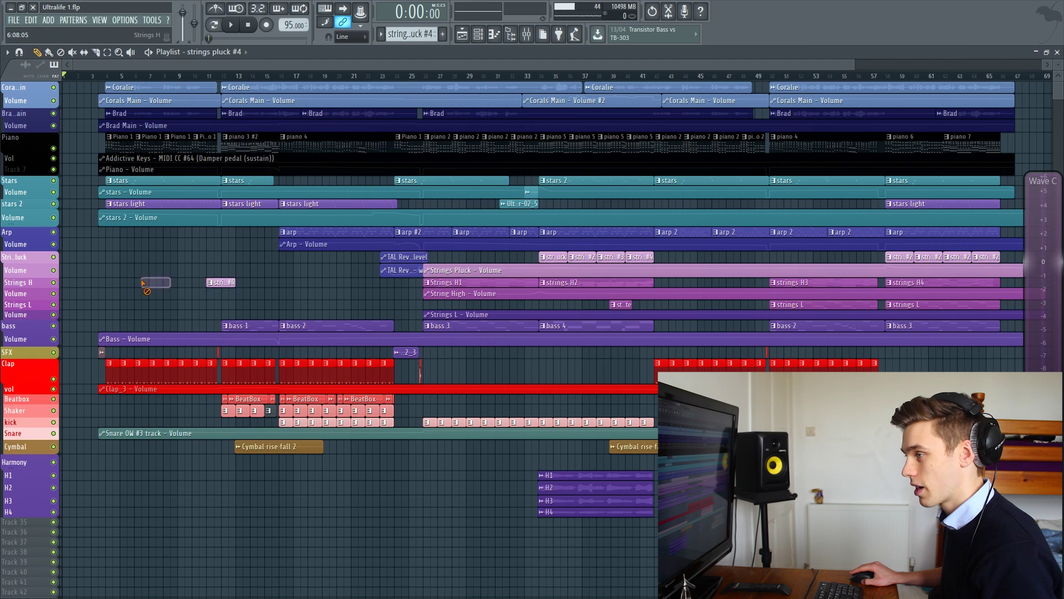
{"action": "right_click", "coordinate": [220, 282]}
{"action": "left_click_drag", "start_coordinate": [100, 272], "coordinate": [233, 273]}
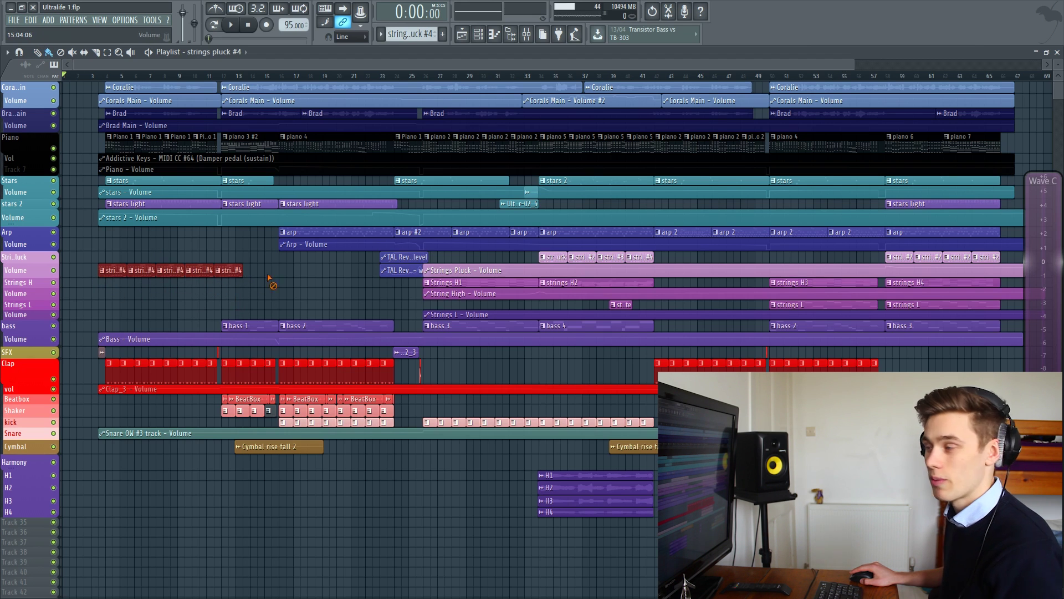
{"action": "right_click", "coordinate": [227, 270]}
{"action": "right_click", "coordinate": [198, 270]}
{"action": "right_click", "coordinate": [170, 270]}
{"action": "right_click", "coordinate": [141, 271]}
{"action": "right_click", "coordinate": [113, 270]}
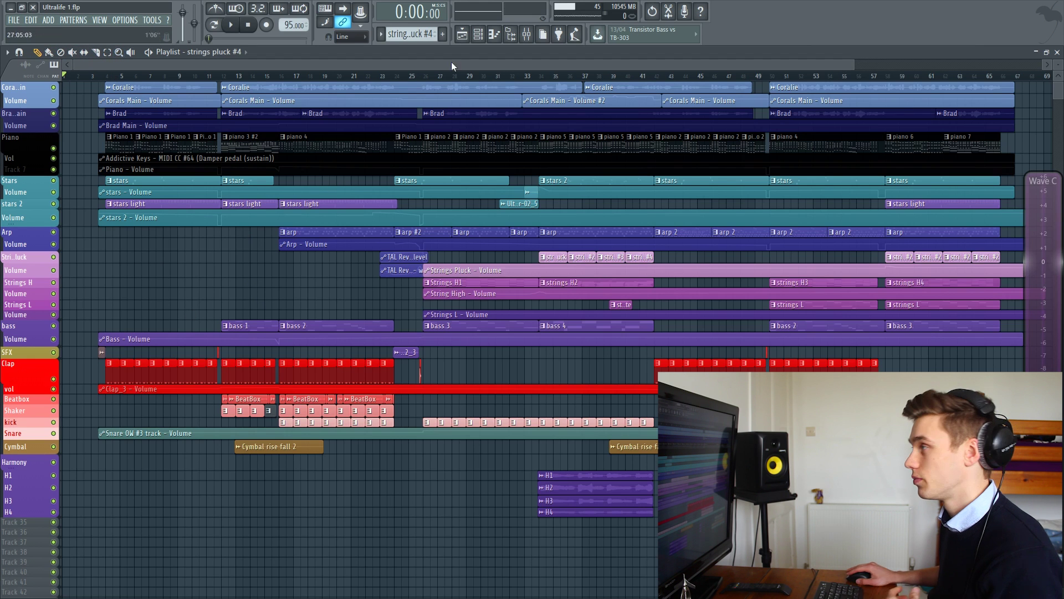
- Briefly toggle the channel rack and playlist, then slice the six volume automation clips at bar 67
{"action": "left_click", "coordinate": [478, 34]}
{"action": "left_click", "coordinate": [462, 34]}
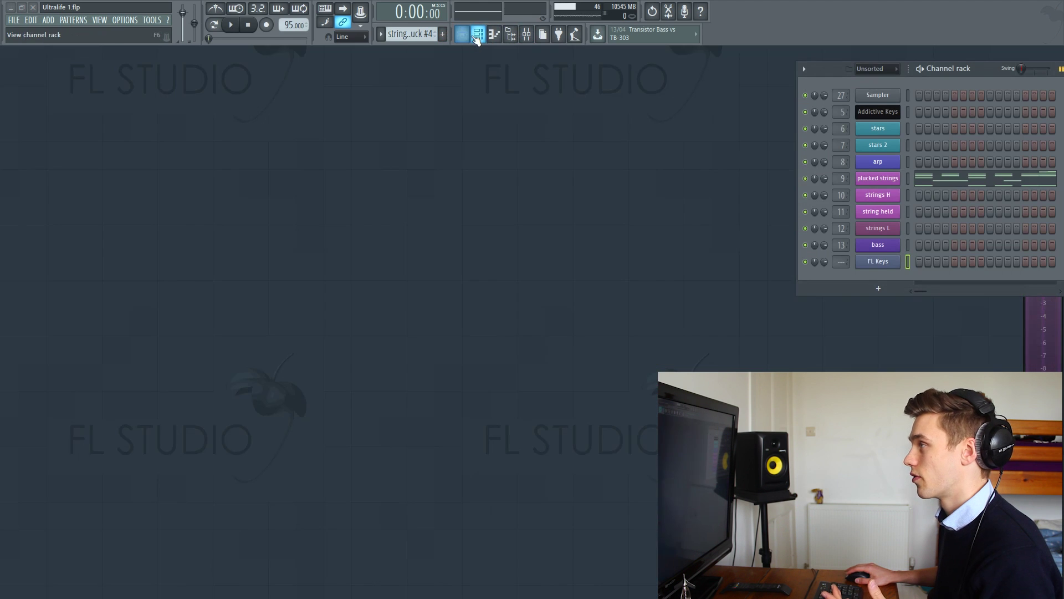
{"action": "left_click", "coordinate": [462, 34]}
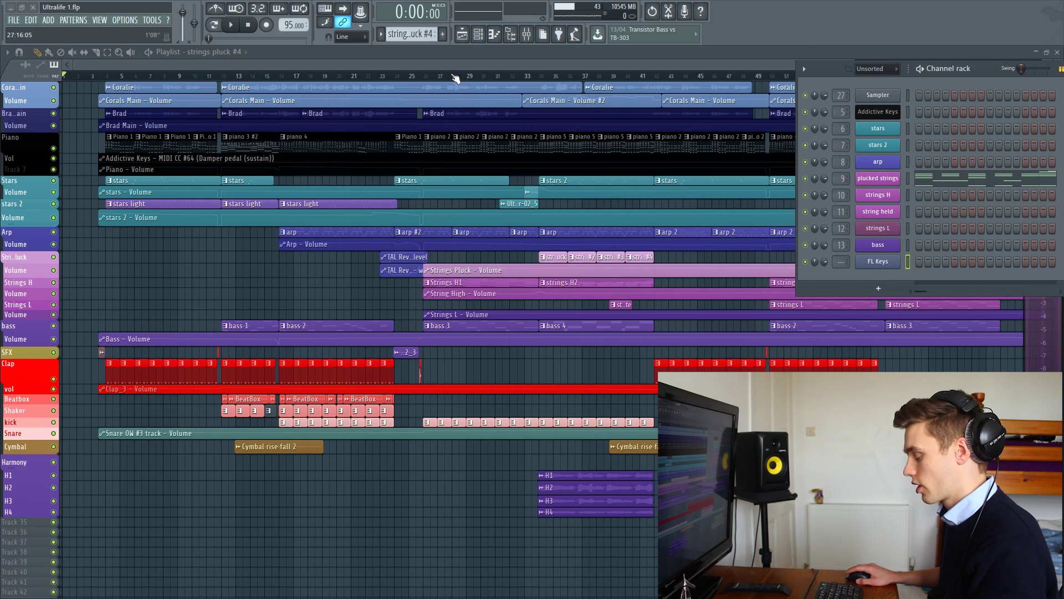
{"action": "key", "text": "F6"}
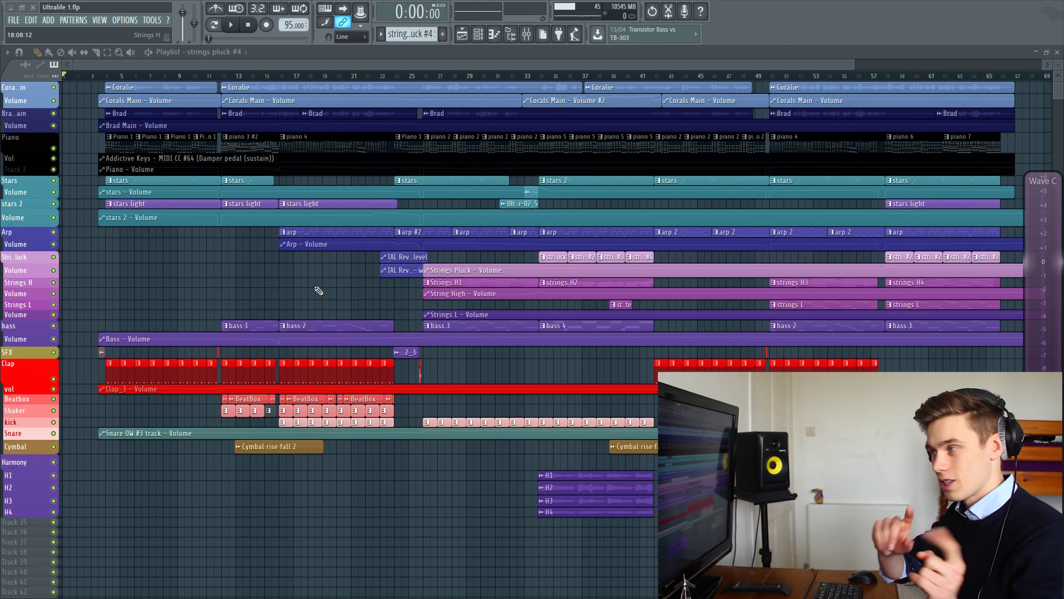
{"action": "scroll", "coordinate": [694, 112], "scroll_direction": "up", "scroll_amount": 5}
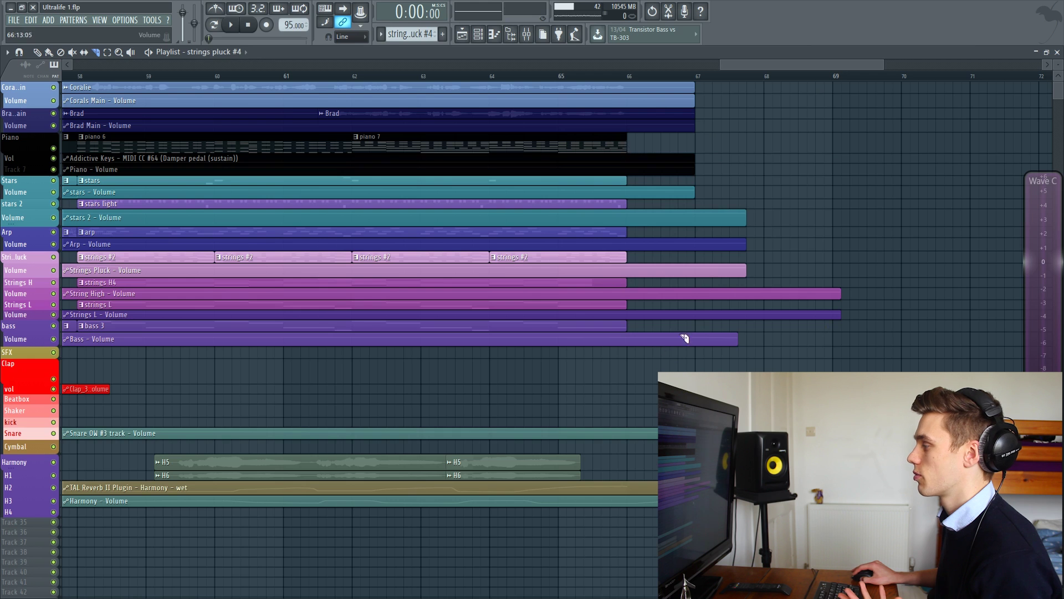
{"action": "left_click_drag", "start_coordinate": [697, 361], "coordinate": [700, 129]}
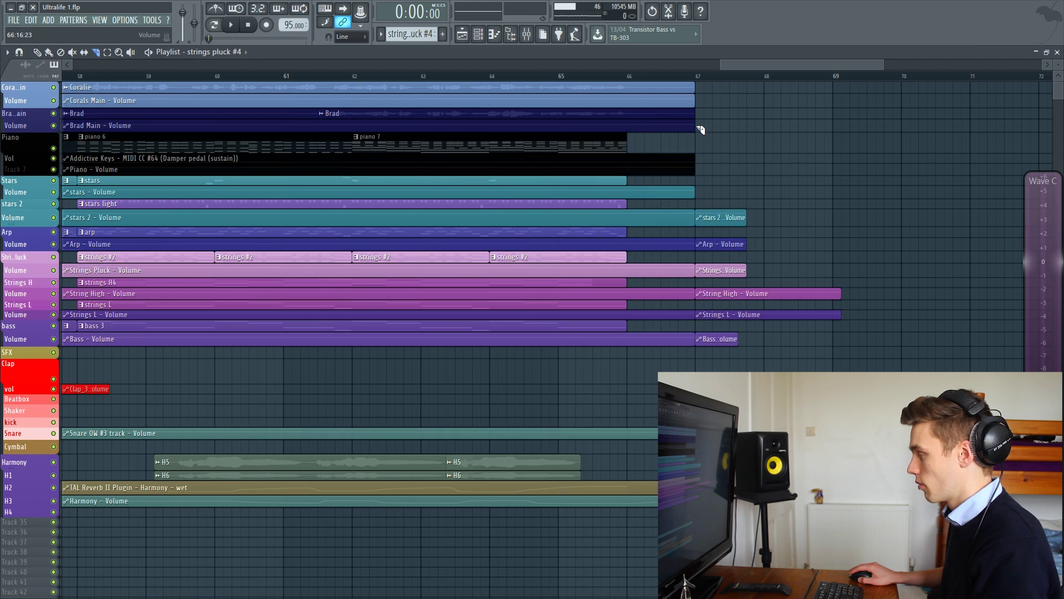
- Delete the automation pieces after bar 67, undo, re-slice at bar 67 and undo a stray cut at 66.5
{"action": "left_click_drag", "start_coordinate": [719, 194], "coordinate": [721, 360]}
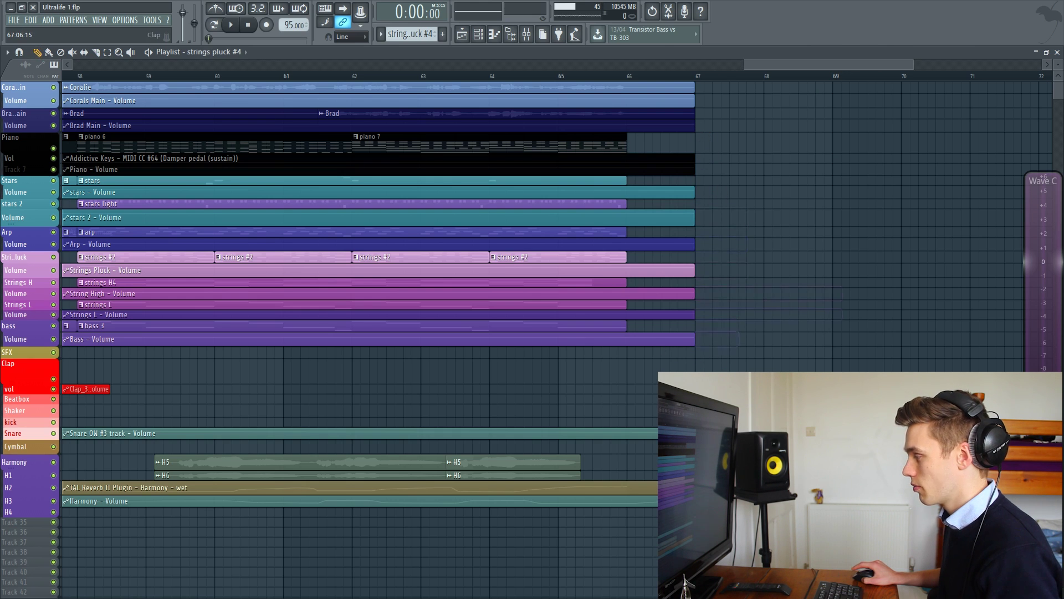
{"action": "key", "text": "ctrl+z"}
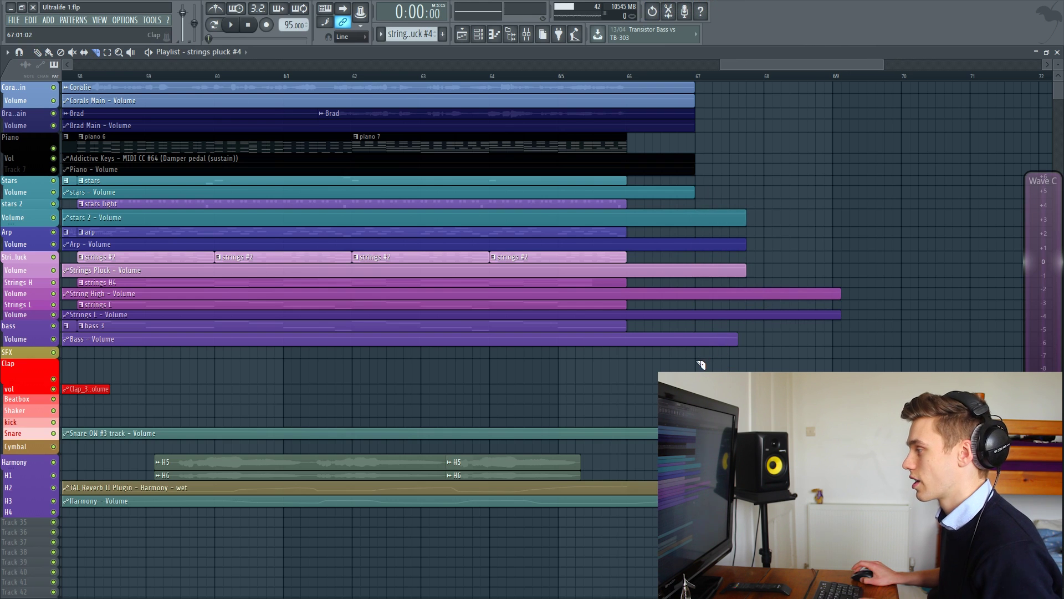
{"action": "left_click_drag", "start_coordinate": [702, 291], "coordinate": [701, 198]}
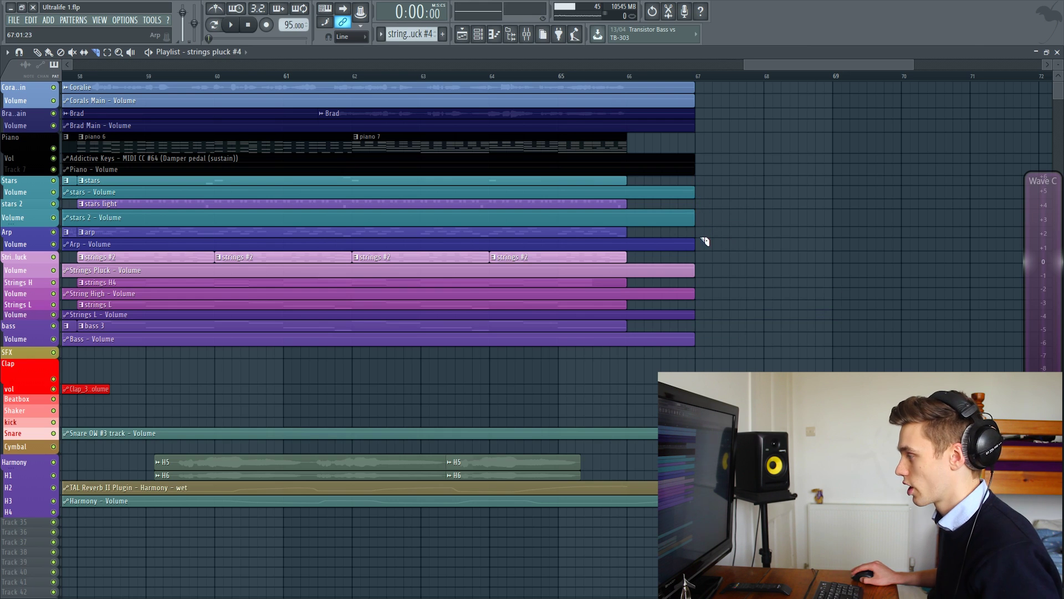
{"action": "left_click_drag", "start_coordinate": [660, 347], "coordinate": [667, 152]}
{"action": "key", "text": "ctrl+z"}
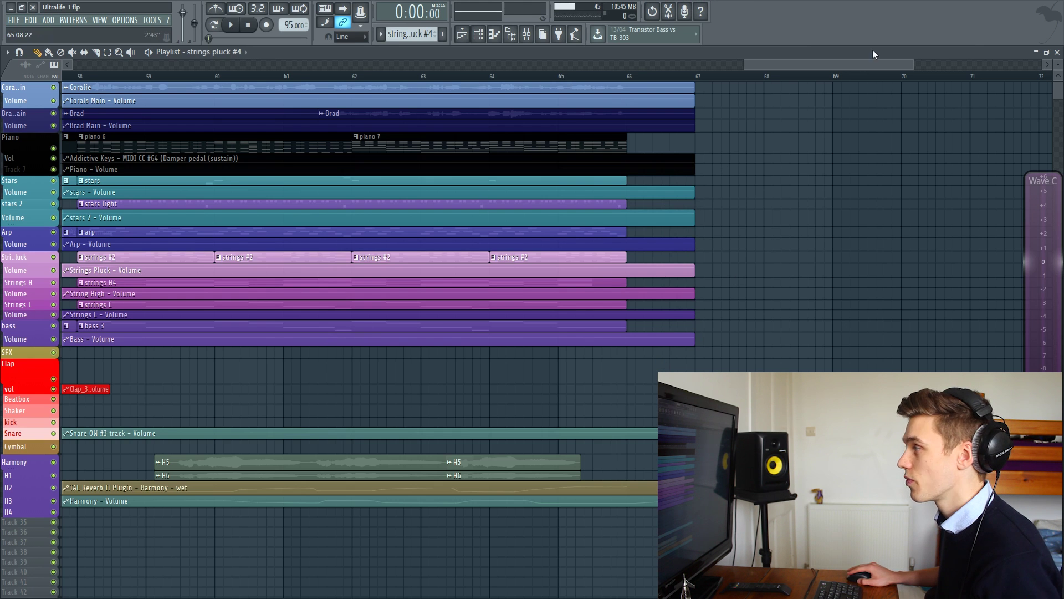
{"action": "left_click_drag", "start_coordinate": [851, 65], "coordinate": [413, 88]}
{"action": "mouse_move", "coordinate": [1058, 64]}
{"action": "left_mouse_down"}
{"action": "mouse_move", "coordinate": [1059, 167]}
{"action": "mouse_move", "coordinate": [1059, 83]}
{"action": "left_mouse_up"}
{"action": "scroll", "coordinate": [1062, 147], "scroll_direction": "down", "scroll_amount": 5}
{"action": "scroll", "coordinate": [1062, 147], "scroll_direction": "up", "scroll_amount": 5}
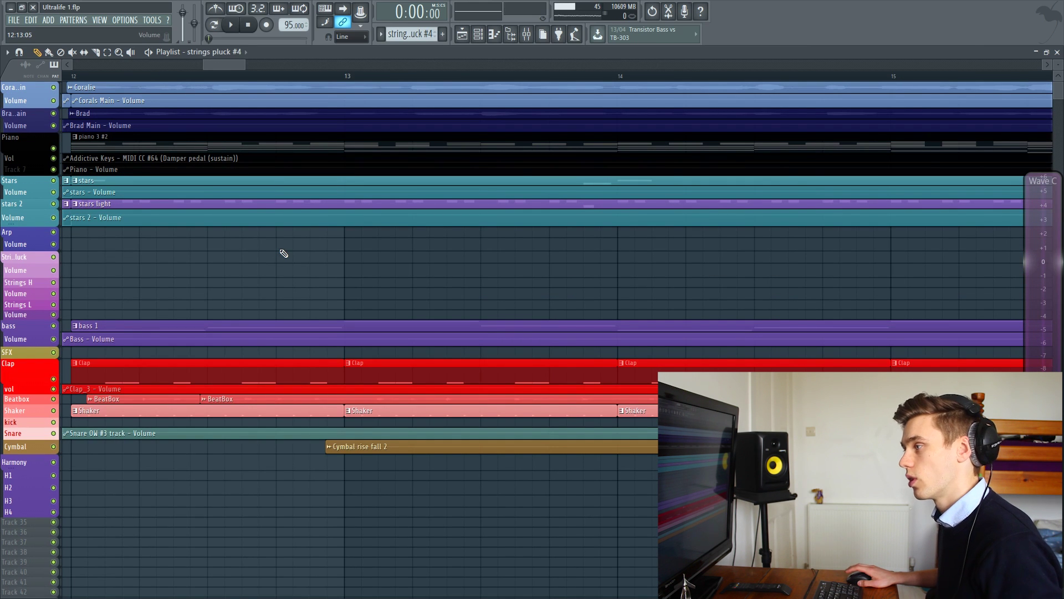
{"action": "scroll", "coordinate": [283, 254], "scroll_direction": "down", "scroll_amount": 5}
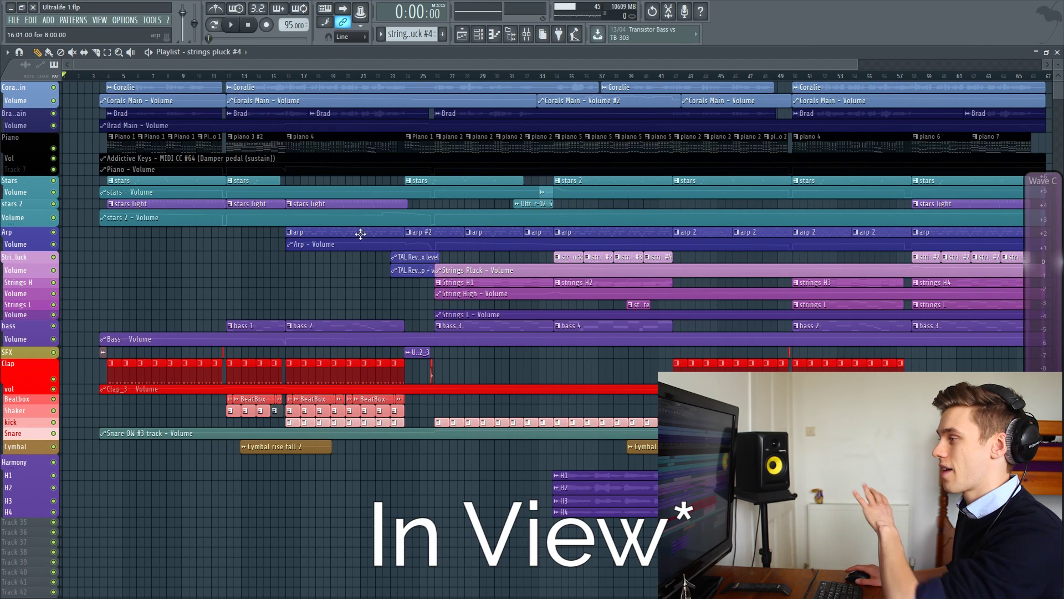
{"action": "key", "text": "F9"}
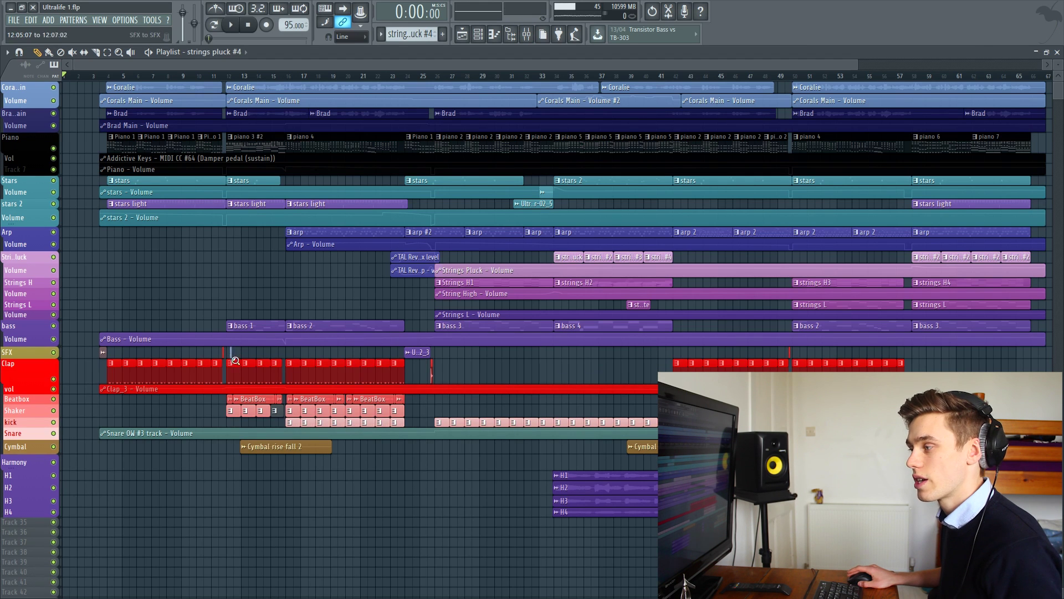
{"action": "left_click_drag", "start_coordinate": [235, 360], "coordinate": [409, 429]}
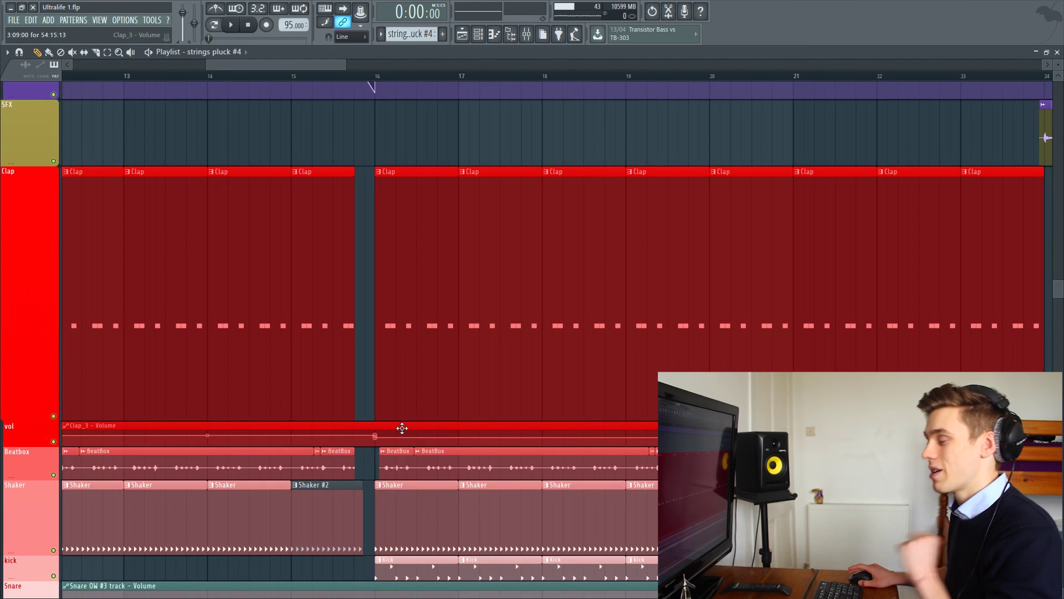
{"action": "right_click", "coordinate": [299, 142], "text": "ctrl"}
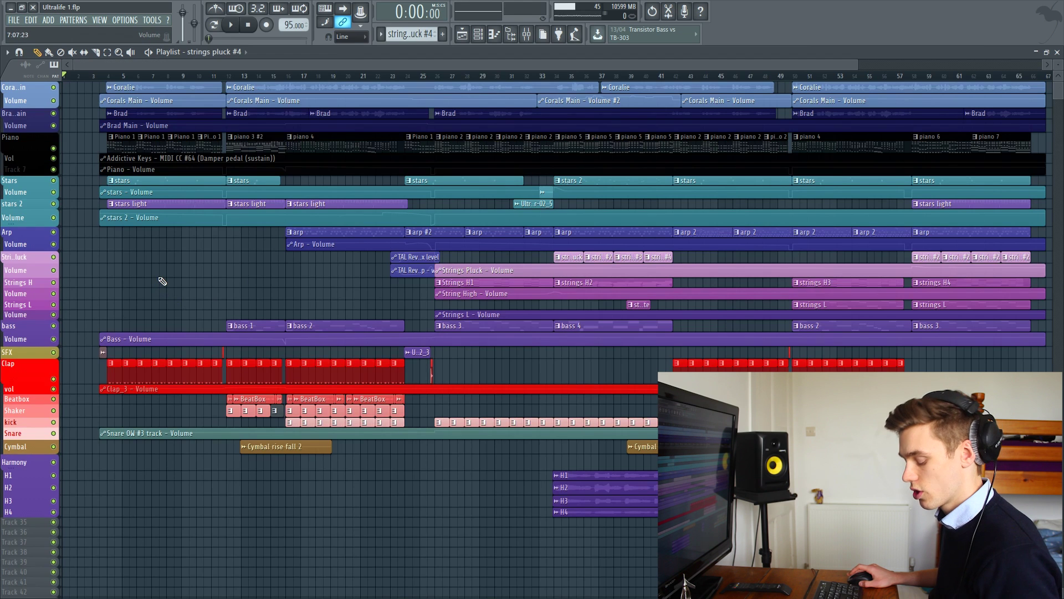
{"action": "scroll", "coordinate": [140, 283], "scroll_direction": "up", "scroll_amount": 4}
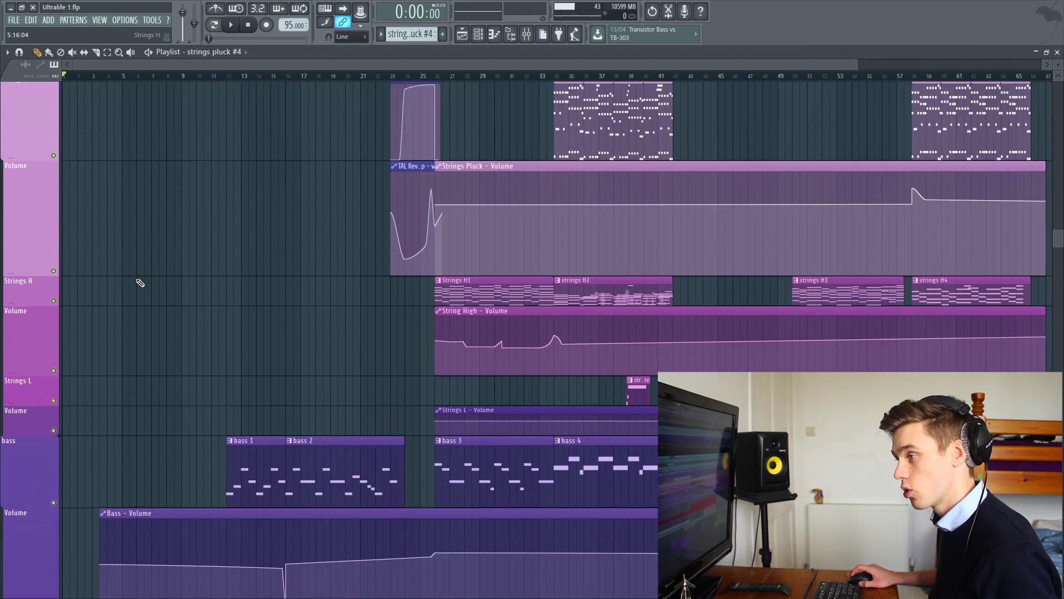
{"action": "scroll", "coordinate": [138, 282], "scroll_direction": "down", "scroll_amount": 6}
{"action": "scroll", "coordinate": [136, 279], "scroll_direction": "up", "scroll_amount": 4}
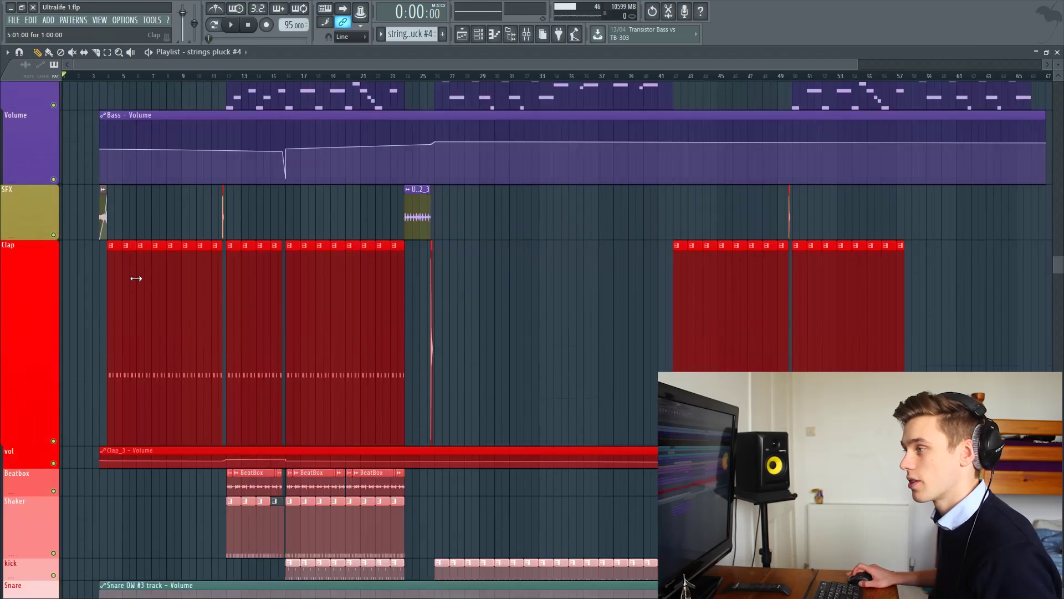
{"action": "scroll", "coordinate": [136, 279], "scroll_direction": "down", "scroll_amount": 4}
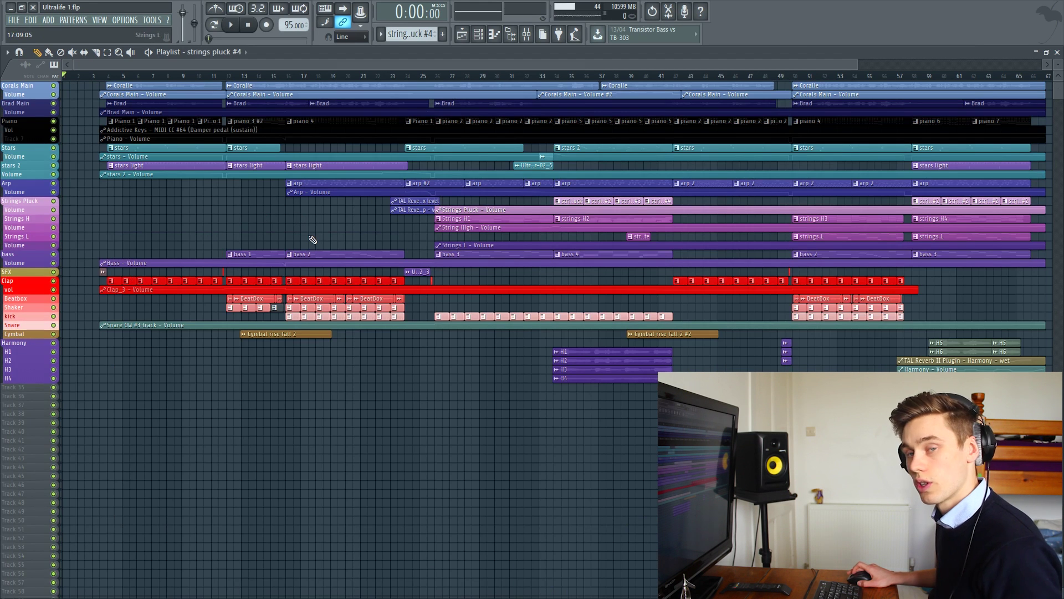
{"action": "scroll", "coordinate": [339, 209], "scroll_direction": "up", "scroll_amount": 10}
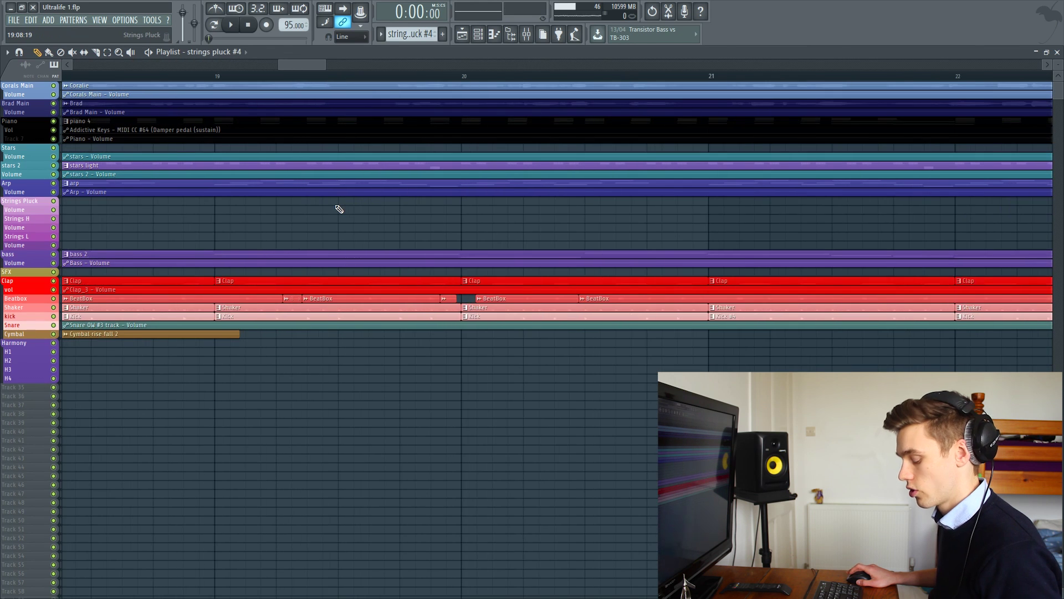
{"action": "scroll", "coordinate": [338, 208], "scroll_direction": "up", "scroll_amount": 4}
{"action": "scroll", "coordinate": [342, 224], "scroll_direction": "up", "scroll_amount": 6}
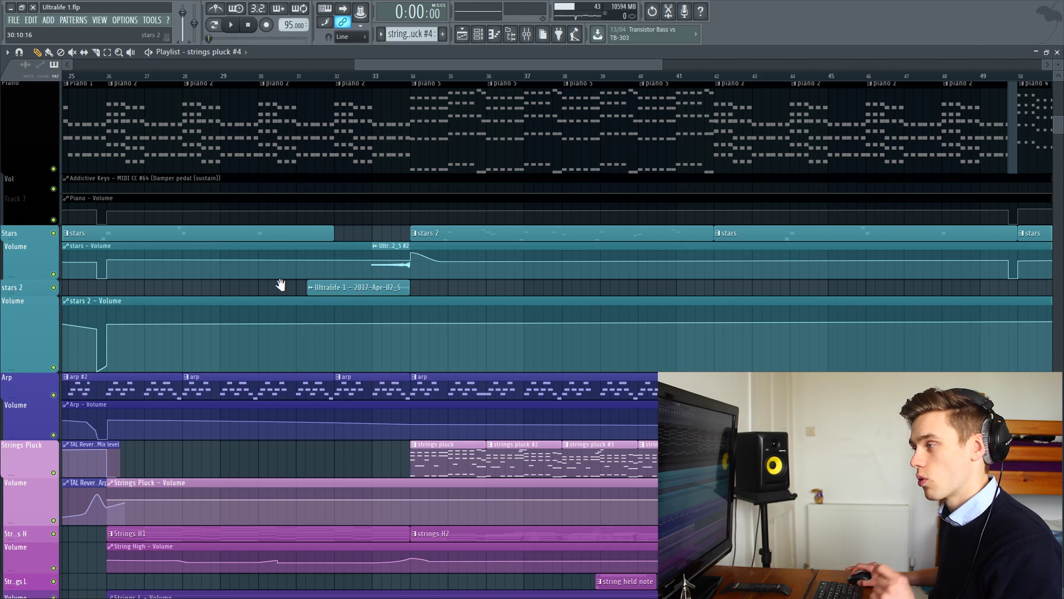
{"action": "left_click_drag", "start_coordinate": [278, 287], "coordinate": [275, 388]}
{"action": "left_click_drag", "start_coordinate": [544, 216], "coordinate": [268, 281]}
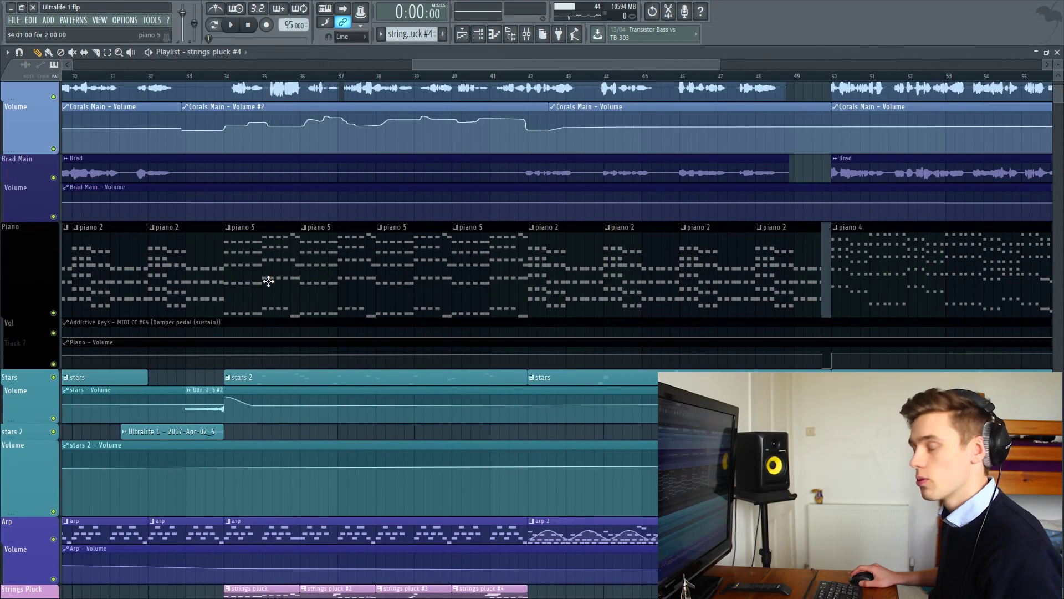
{"action": "scroll", "coordinate": [807, 277], "scroll_direction": "up", "scroll_amount": 5}
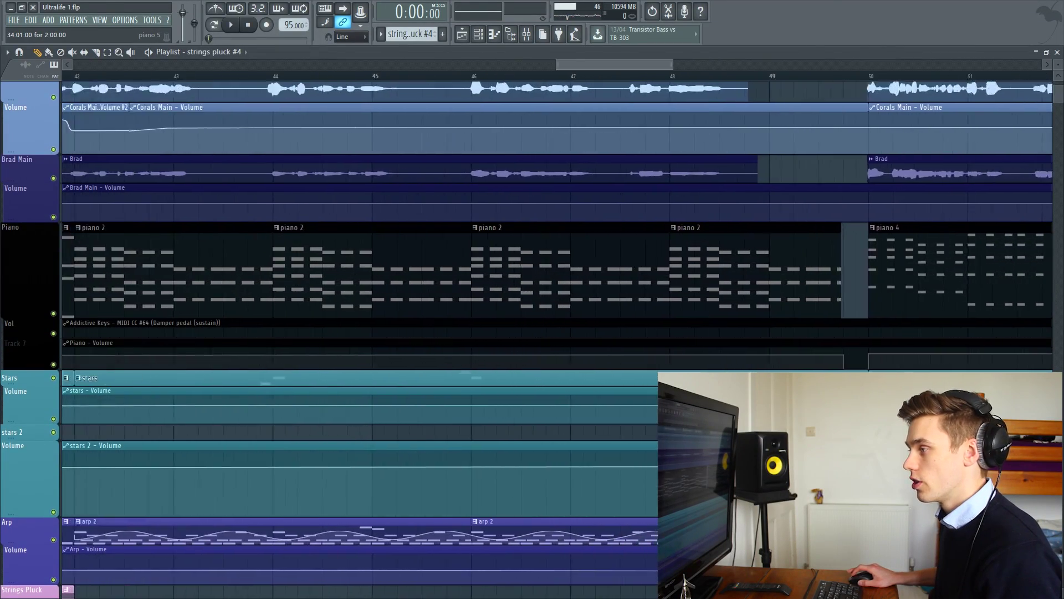
{"action": "scroll", "coordinate": [554, 222], "scroll_direction": "down", "scroll_amount": 4}
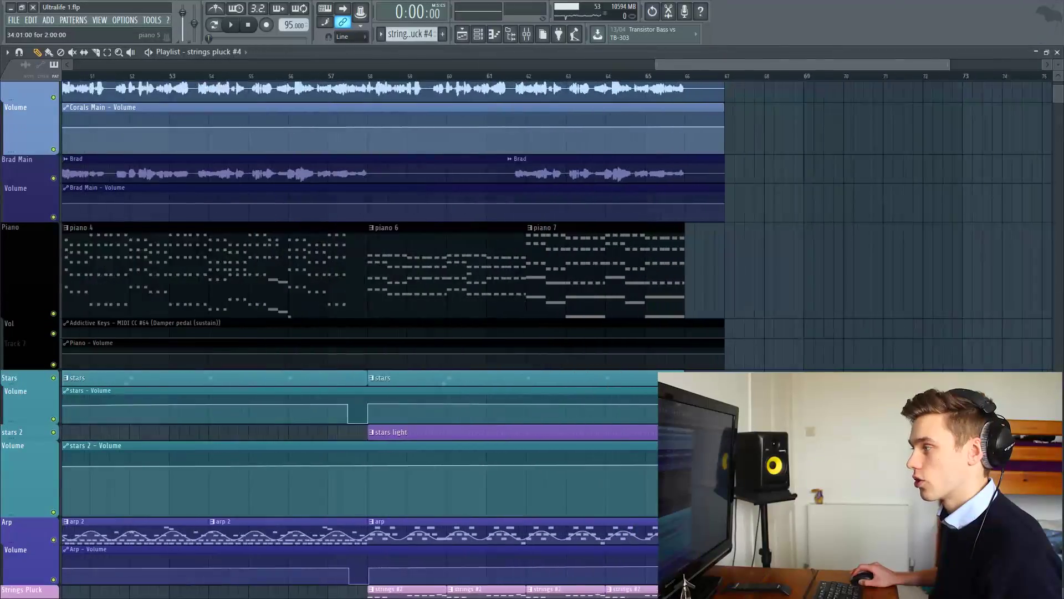
{"action": "scroll", "coordinate": [269, 282], "scroll_direction": "down", "scroll_amount": 3}
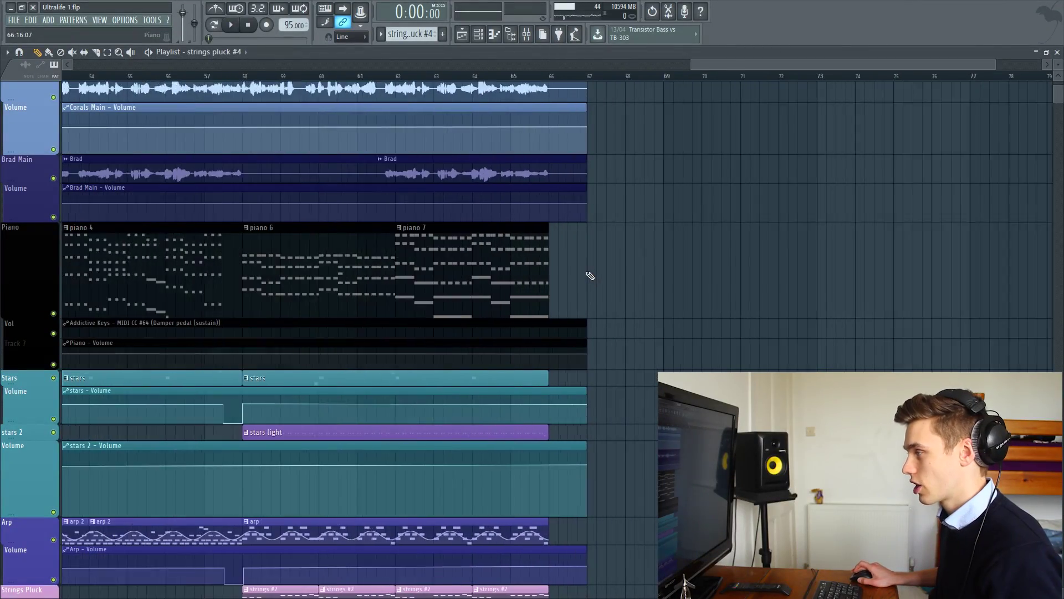
{"action": "scroll", "coordinate": [576, 271], "scroll_direction": "right", "scroll_amount": 1}
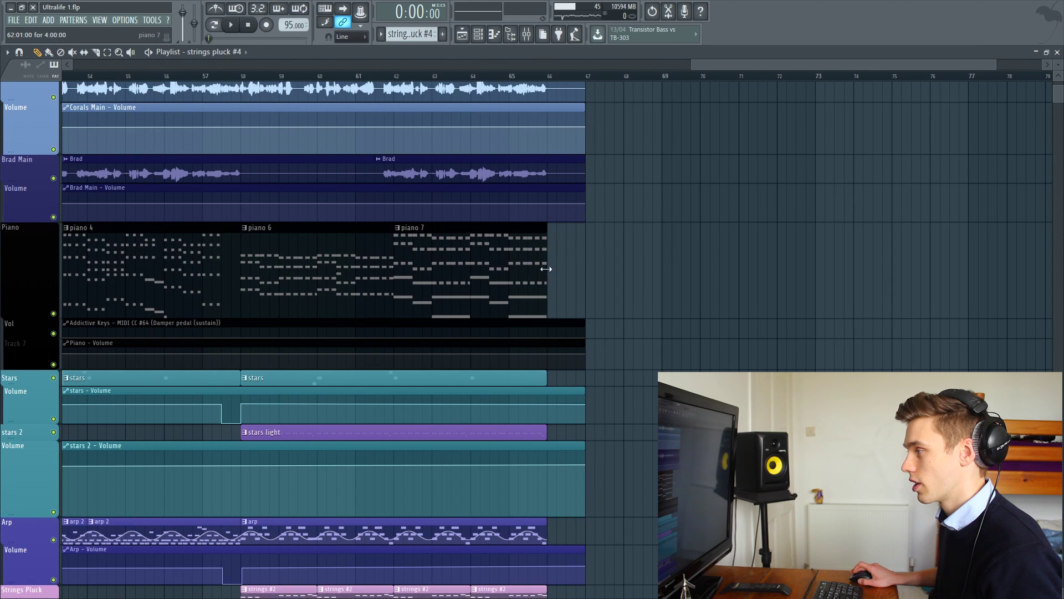
{"action": "scroll", "coordinate": [558, 264], "scroll_direction": "up", "scroll_amount": 1}
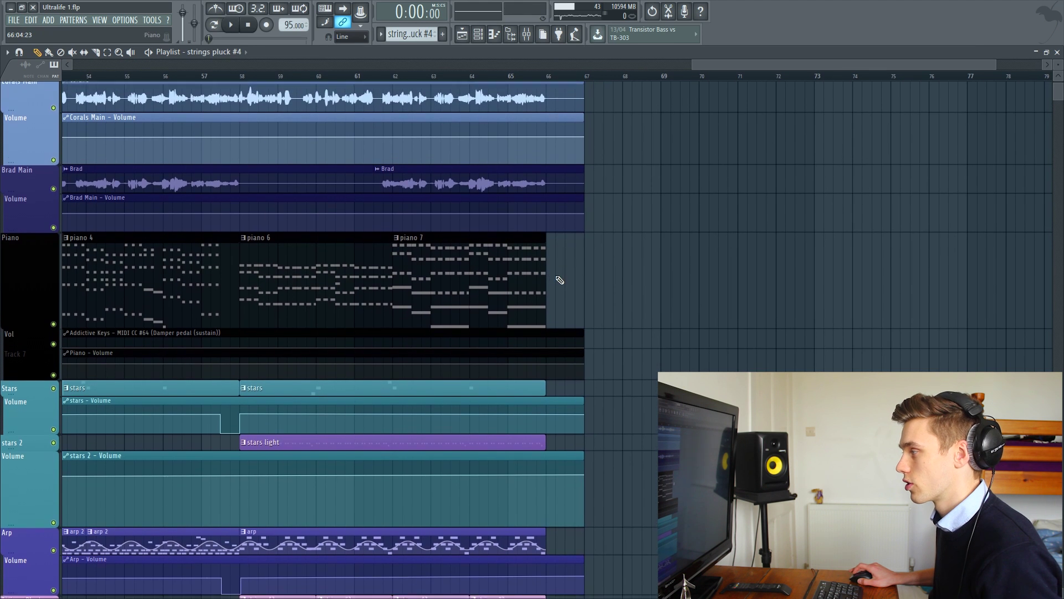
{"action": "scroll", "coordinate": [321, 333], "scroll_direction": "up", "scroll_amount": 3}
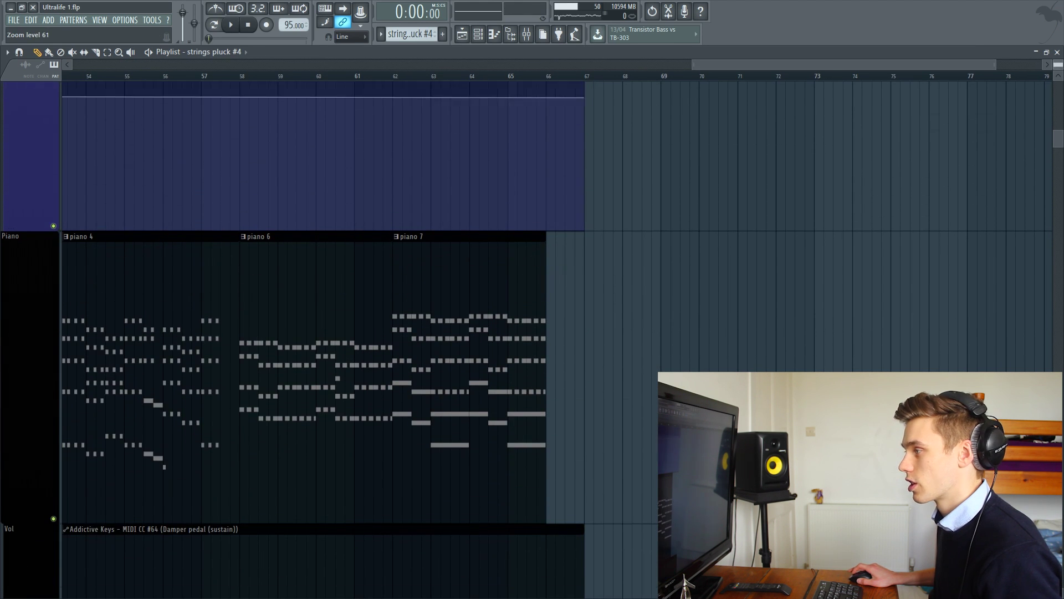
{"action": "scroll", "coordinate": [560, 275], "scroll_direction": "down", "scroll_amount": 3}
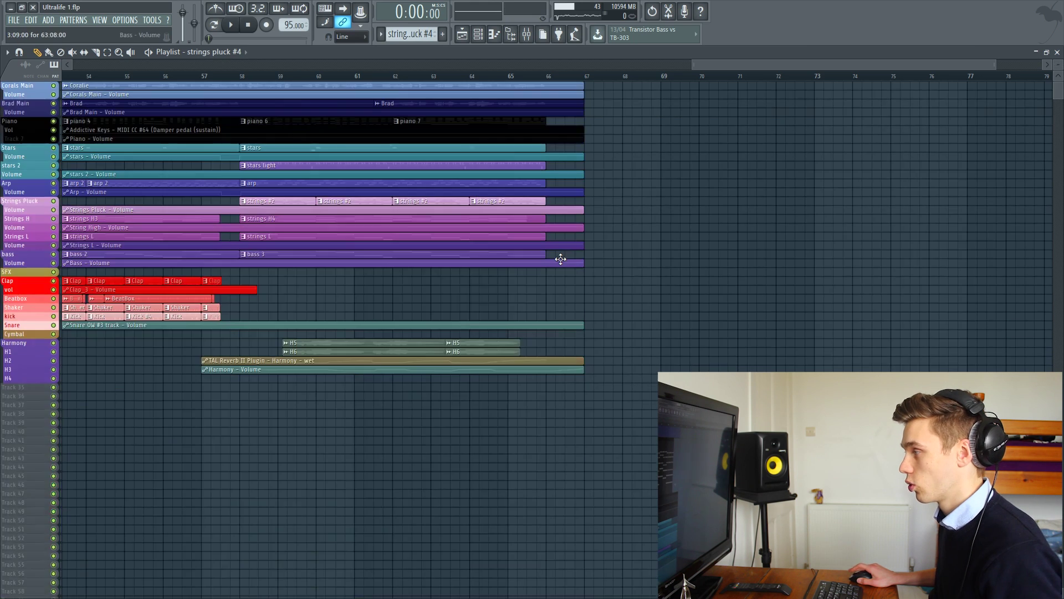
{"action": "scroll", "coordinate": [561, 261], "scroll_direction": "up", "scroll_amount": 3}
{"action": "scroll", "coordinate": [561, 258], "scroll_direction": "down", "scroll_amount": 3}
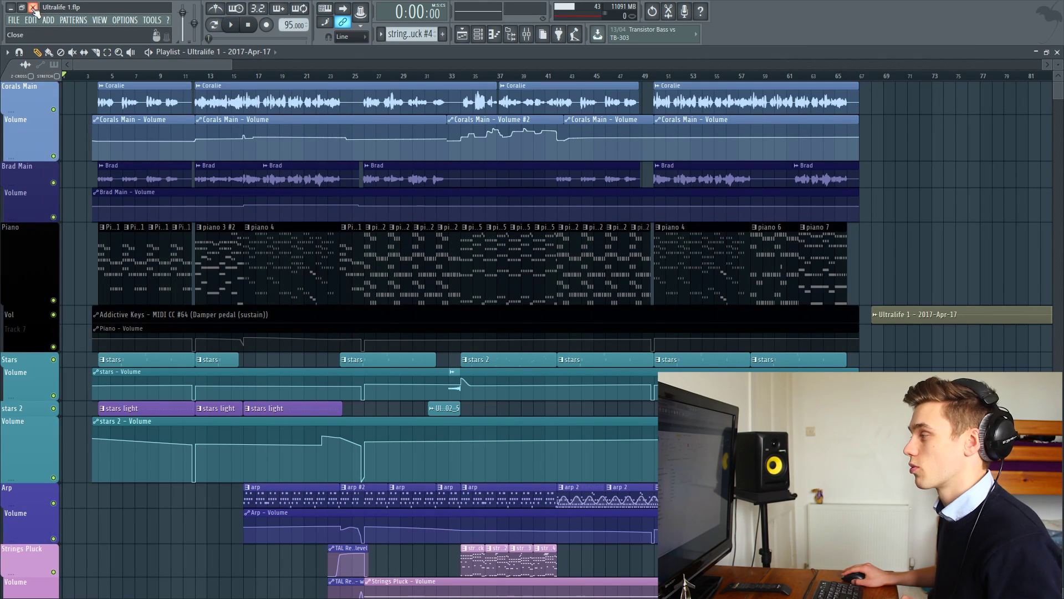
- Close Ultralife 1 without saving, then start playback of the second project from near bar 22
{"action": "left_click", "coordinate": [33, 8]}
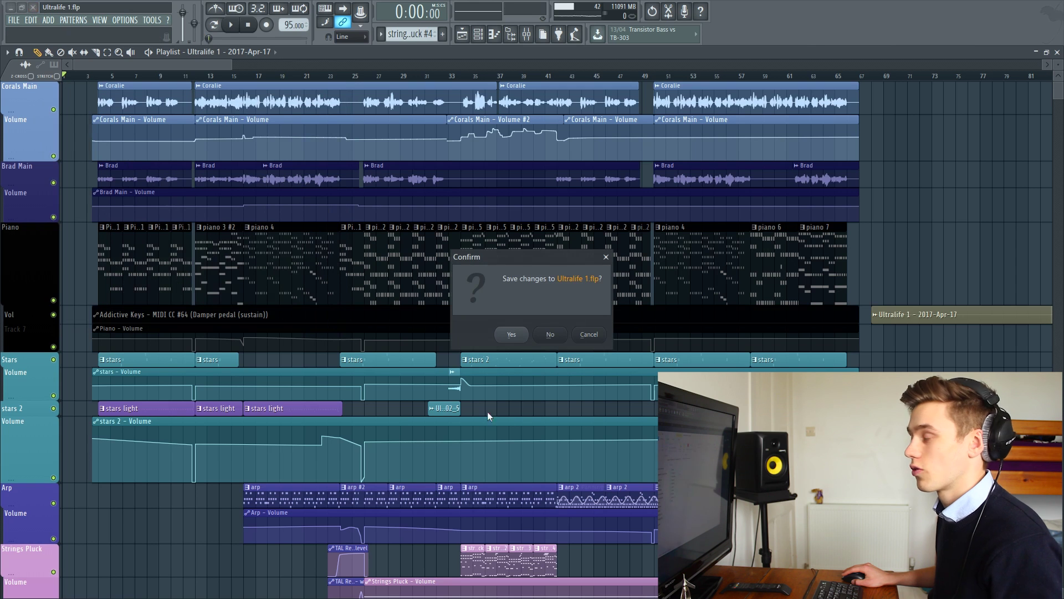
{"action": "left_click", "coordinate": [553, 335]}
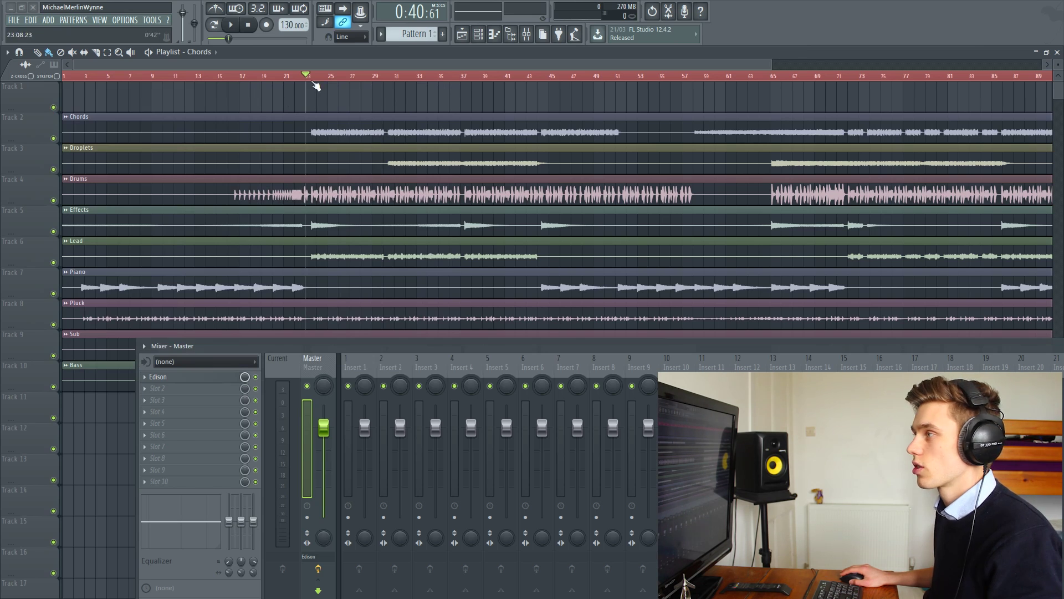
{"action": "left_click", "coordinate": [294, 76]}
{"action": "key", "text": "space"}
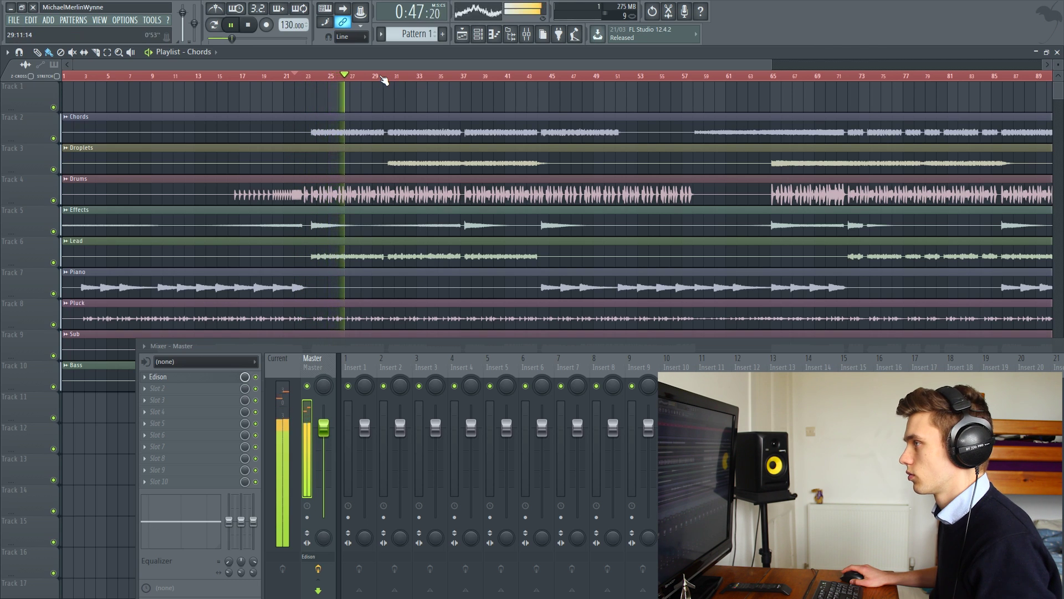
- Scroll through the Chords to Bass tracks during playback, then stop it
{"action": "scroll", "coordinate": [384, 80], "scroll_direction": "down", "scroll_amount": 2}
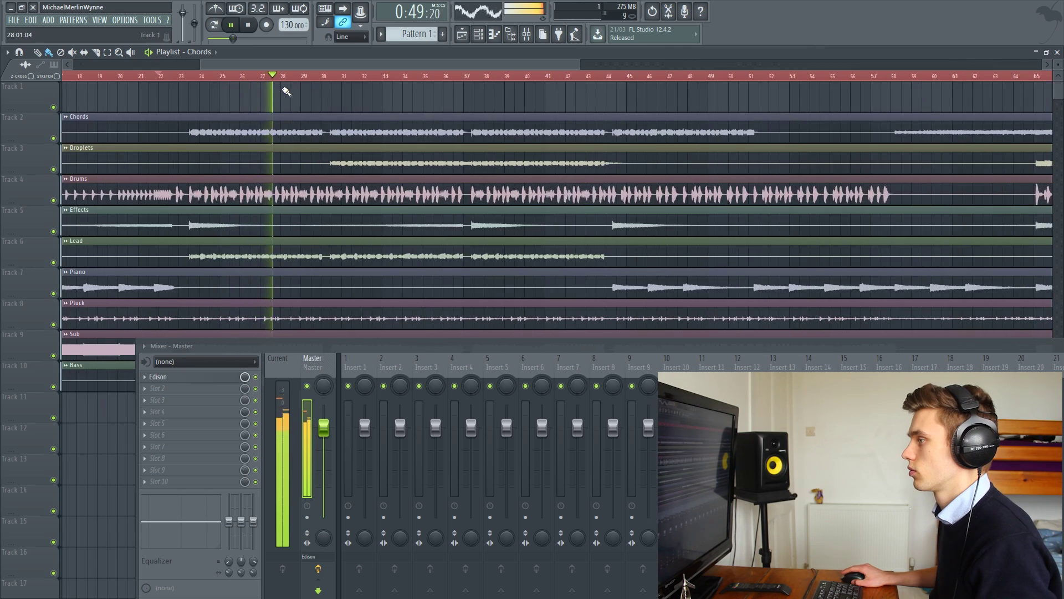
{"action": "scroll", "coordinate": [274, 84], "scroll_direction": "up", "scroll_amount": 2}
{"action": "scroll", "coordinate": [302, 143], "scroll_direction": "down", "scroll_amount": 1}
{"action": "scroll", "coordinate": [304, 147], "scroll_direction": "down", "scroll_amount": 2}
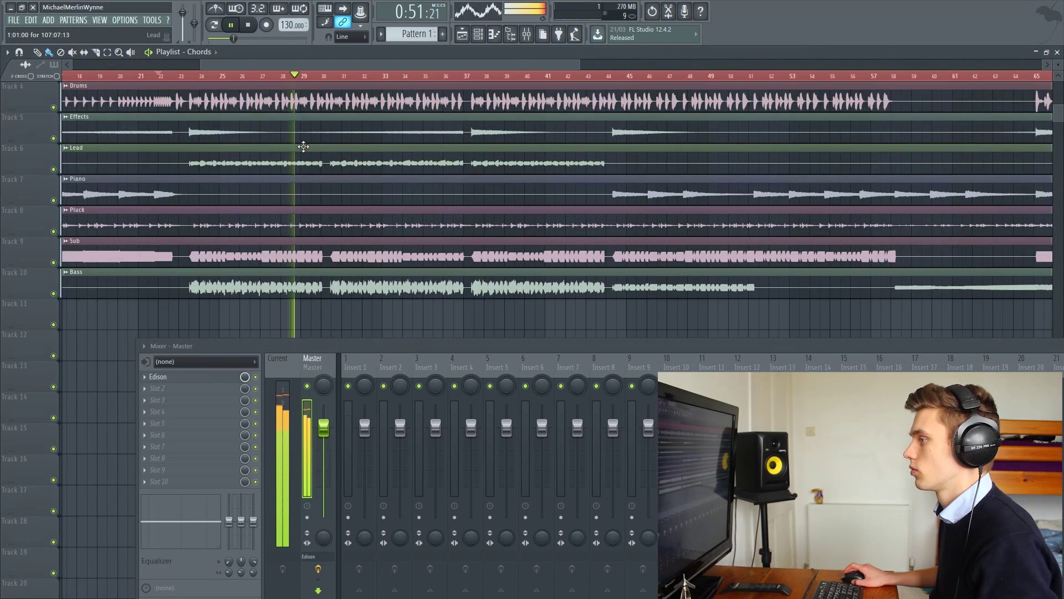
{"action": "scroll", "coordinate": [305, 142], "scroll_direction": "up", "scroll_amount": 3}
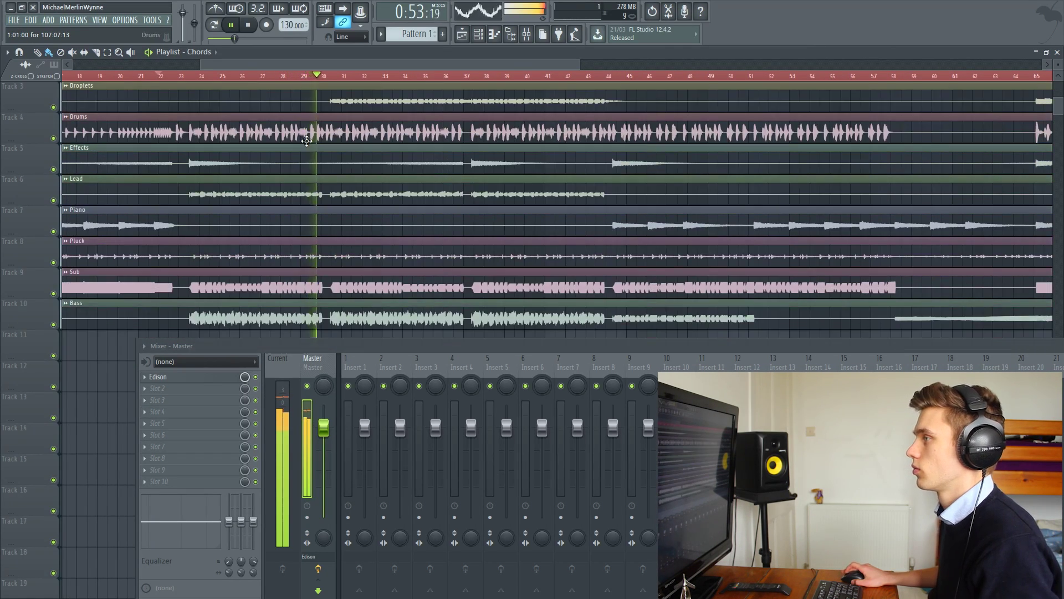
{"action": "key", "text": "space"}
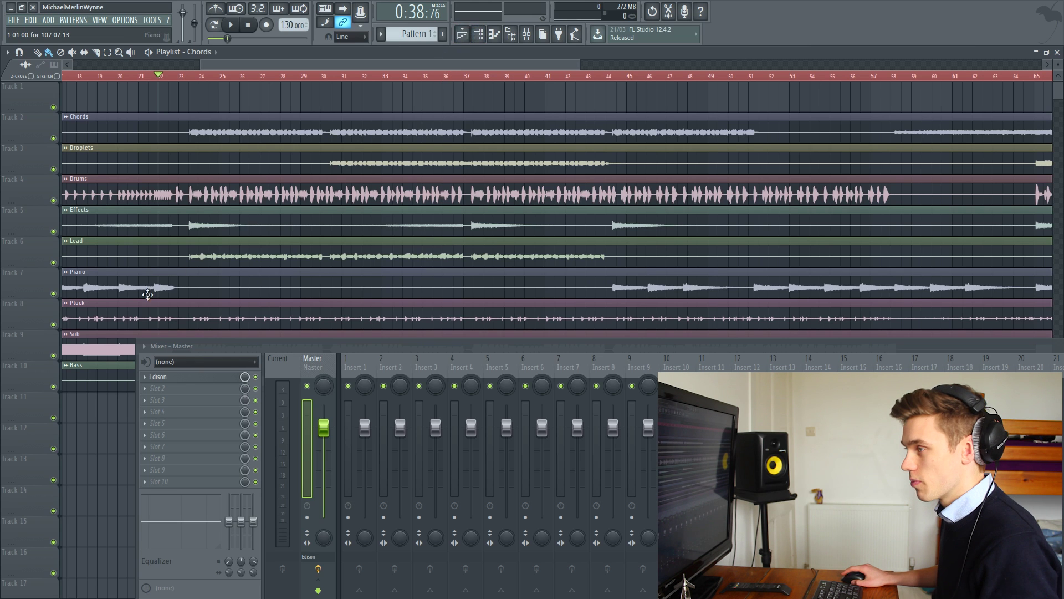
- Move all playlist clips up one track so Chords sits on Track 1
{"action": "key", "text": "ctrl+a"}
{"action": "left_click_drag", "start_coordinate": [175, 131], "coordinate": [176, 95]}
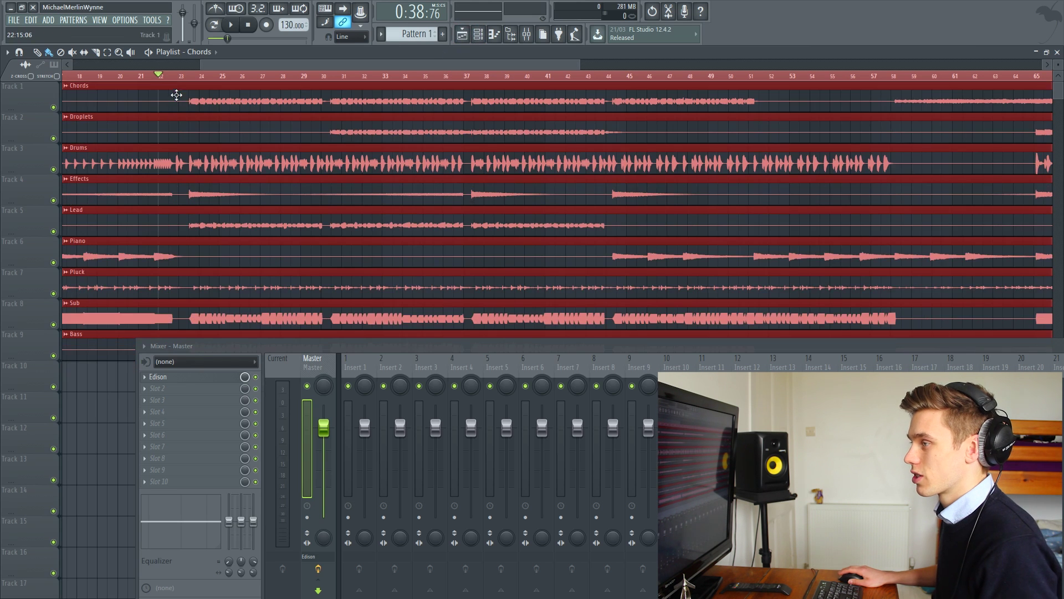
{"action": "left_click", "coordinate": [62, 359]}
- Link channels Chords through Bass to consecutive named mixer inserts, then play from bar 23
{"action": "key", "text": "F6"}
{"action": "left_click_drag", "start_coordinate": [908, 262], "coordinate": [909, 295]}
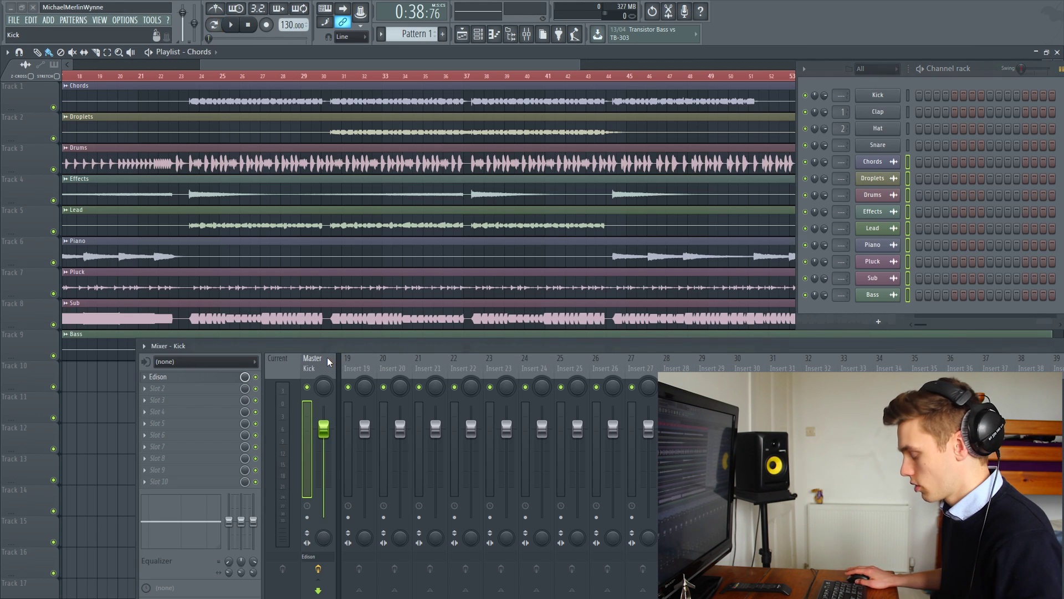
{"action": "key", "text": "ctrl+a"}
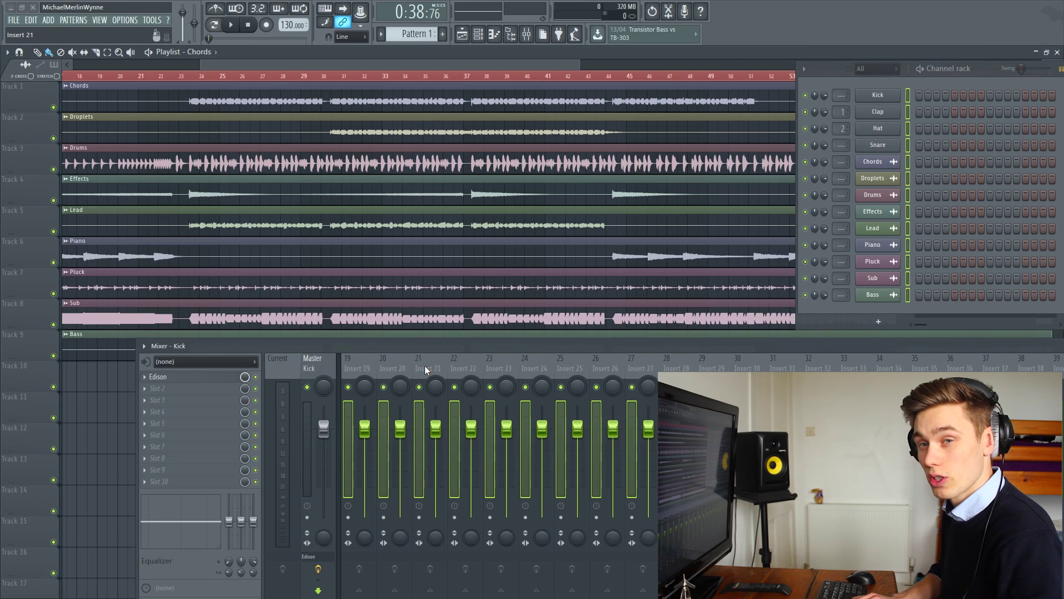
{"action": "key", "text": "ctrl+l"}
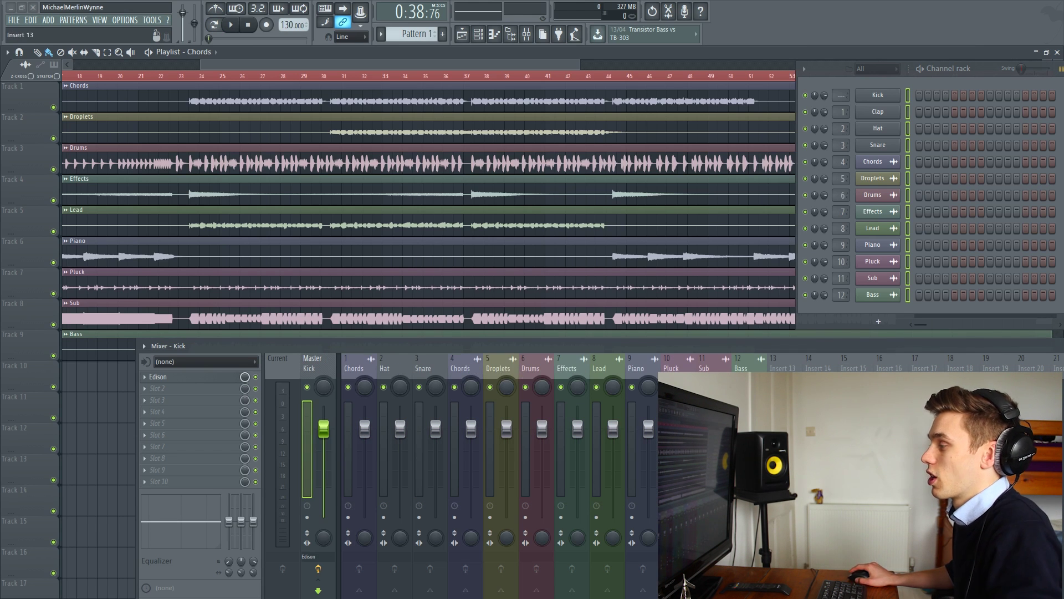
{"action": "left_click", "coordinate": [190, 77]}
{"action": "key", "text": "space"}
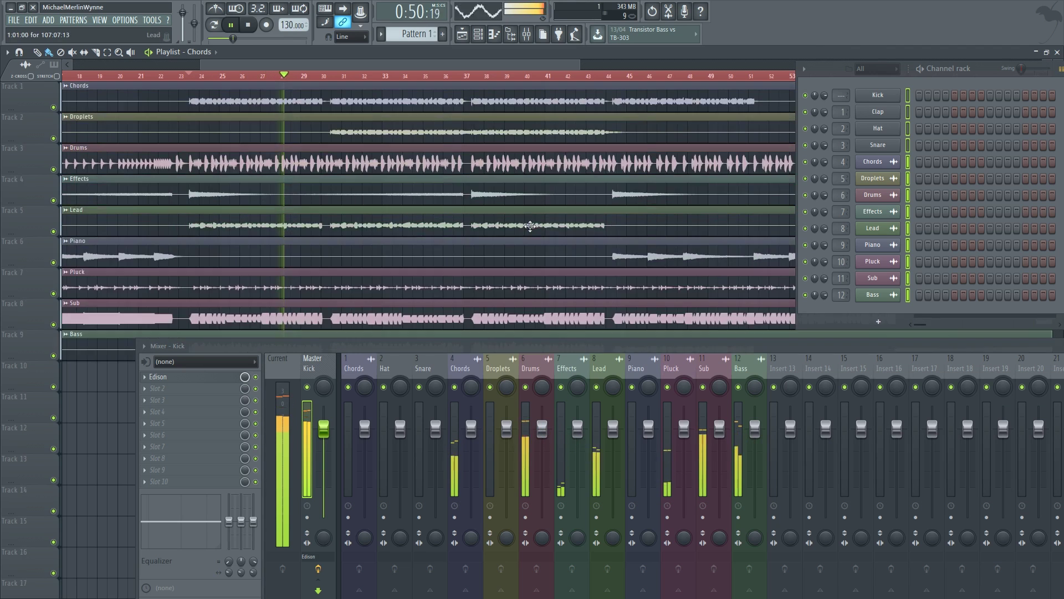
- Solo the Droplets insert, then unmute Drums, Lead, Piano, Pluck, Sub, Bass and Chords in turn
{"action": "scroll", "coordinate": [455, 150], "scroll_direction": "down", "scroll_amount": 2}
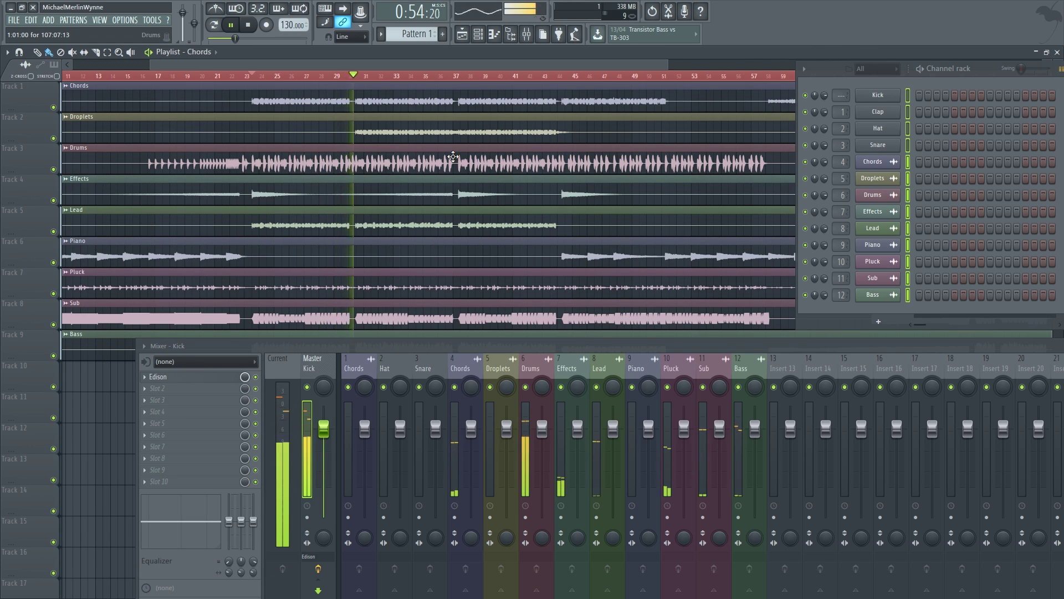
{"action": "right_click", "coordinate": [490, 387]}
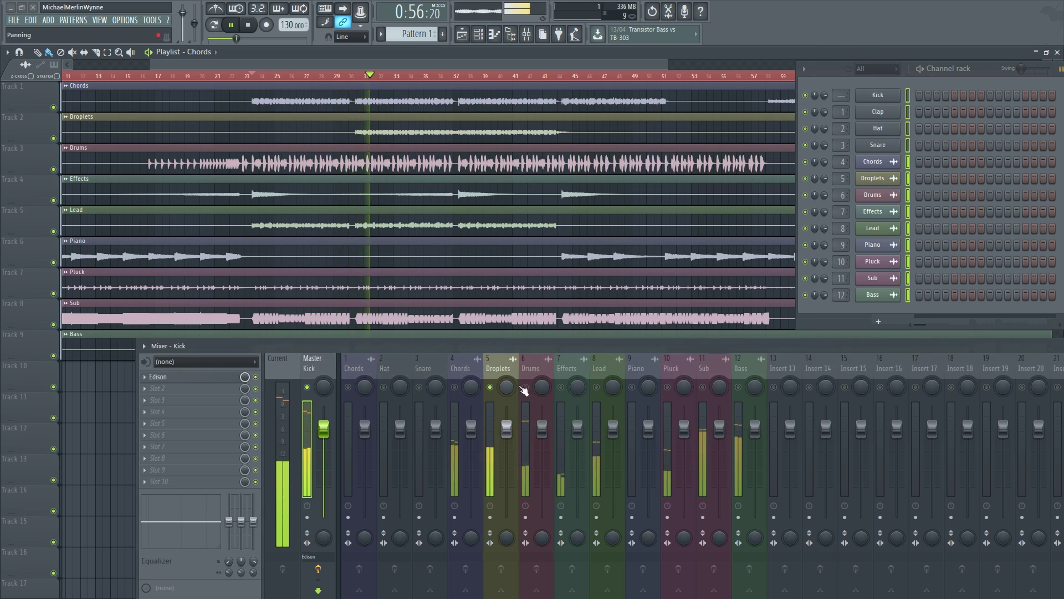
{"action": "left_click", "coordinate": [525, 387]}
{"action": "left_click", "coordinate": [561, 387]}
{"action": "left_click", "coordinate": [596, 387]}
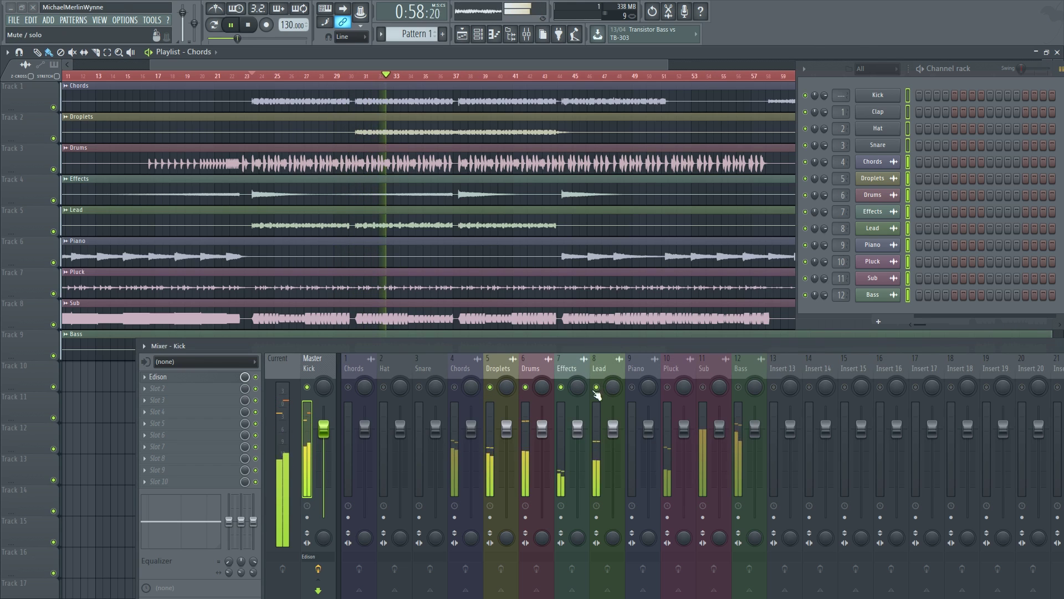
{"action": "left_click", "coordinate": [561, 387]}
{"action": "left_click", "coordinate": [632, 387]}
{"action": "left_click", "coordinate": [668, 387]}
{"action": "left_click", "coordinate": [703, 387]}
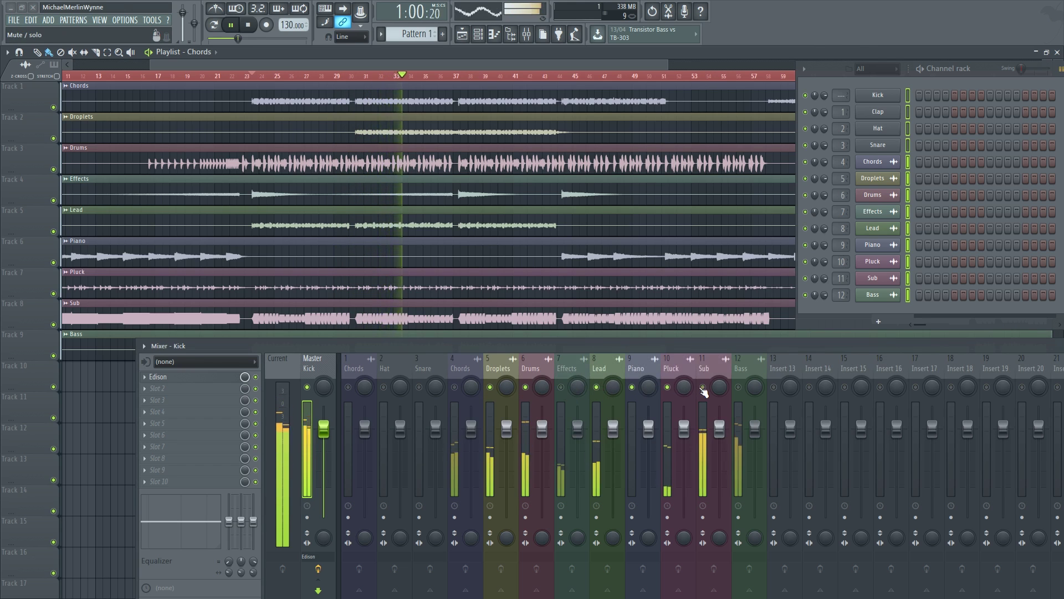
{"action": "left_click", "coordinate": [739, 387]}
{"action": "left_click", "coordinate": [454, 387]}
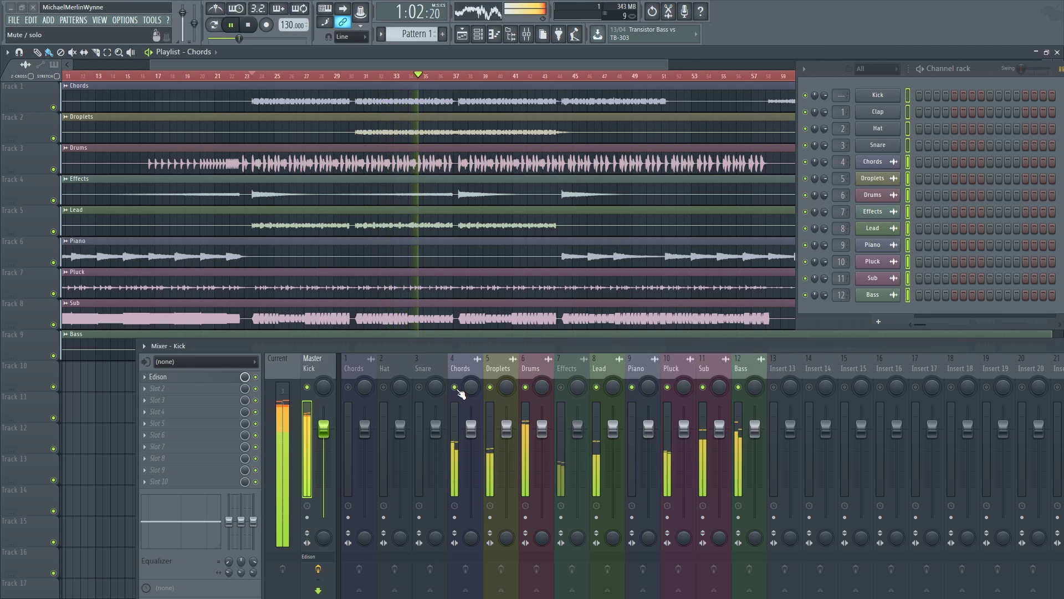
- Solo the Chords insert, bring back Droplets, Drums, Effects and Lead, then stop playback
{"action": "right_click", "coordinate": [454, 387]}
{"action": "left_click", "coordinate": [490, 387]}
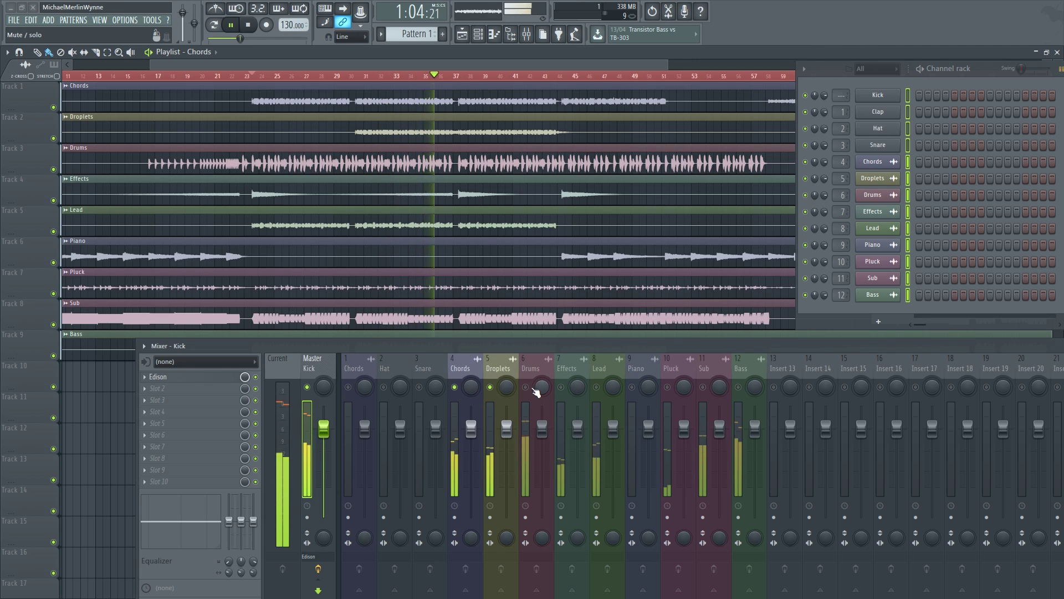
{"action": "left_click", "coordinate": [525, 387]}
{"action": "left_click", "coordinate": [561, 387]}
{"action": "left_click", "coordinate": [597, 387]}
{"action": "key", "text": "space"}
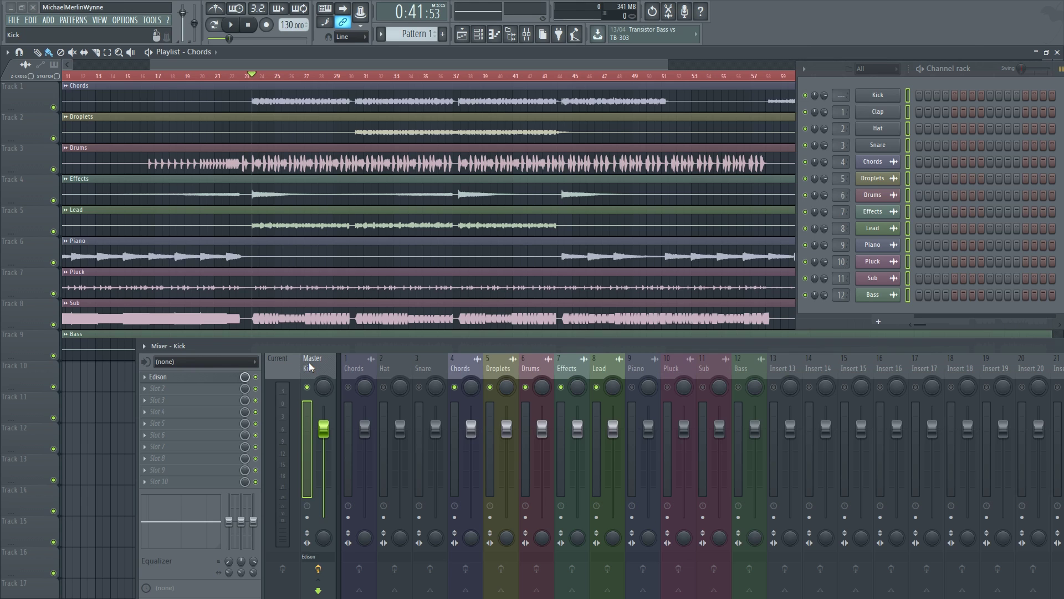
- Select all mixer inserts with Ctrl+A and pull their faders down together to 58% (-10.3 dB)
{"action": "key", "text": "ctrl+a"}
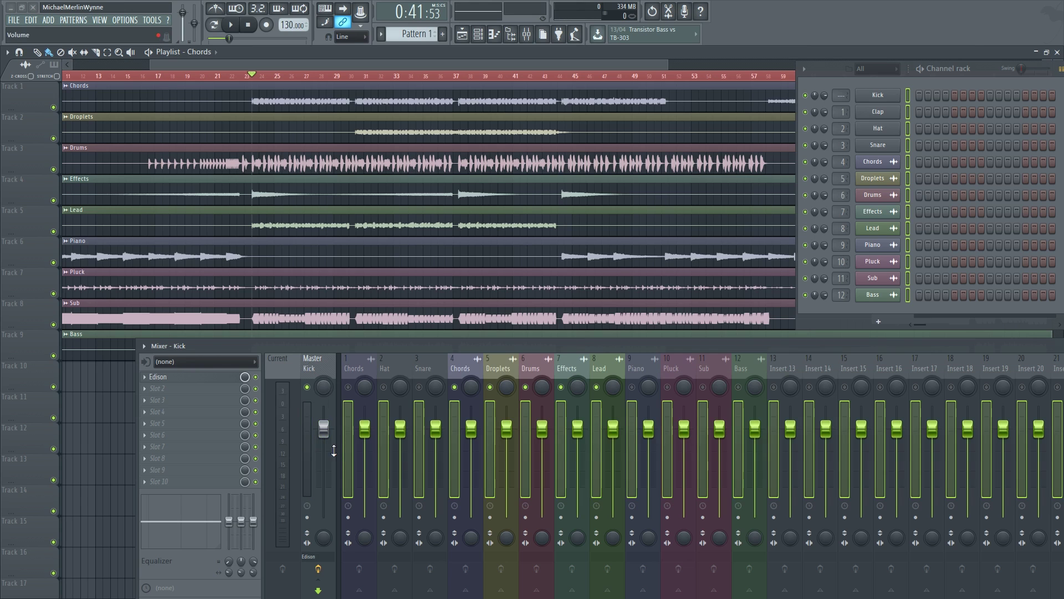
{"action": "left_click_drag", "start_coordinate": [365, 428], "coordinate": [369, 469]}
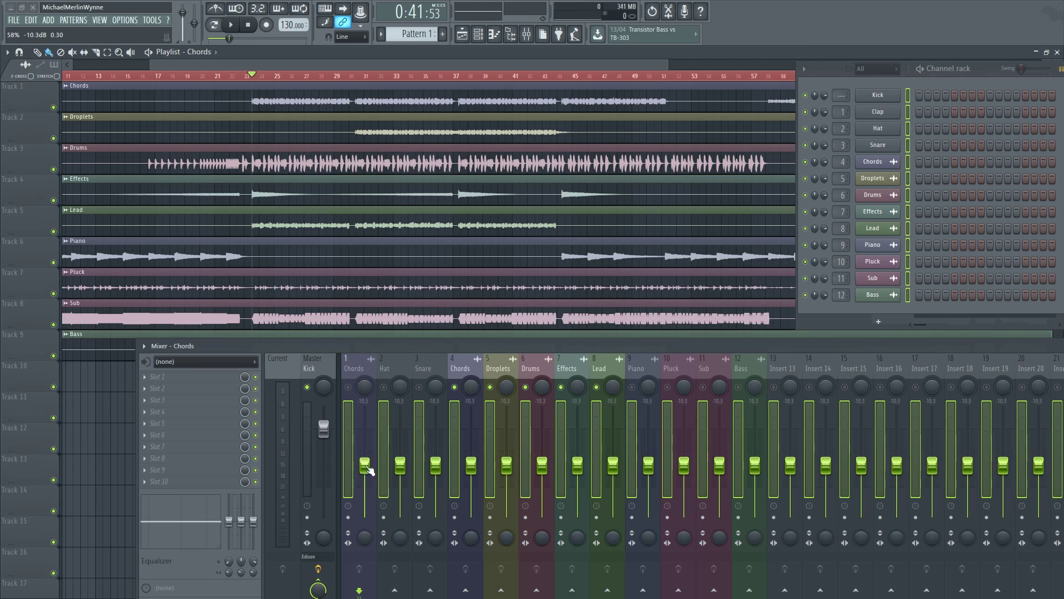